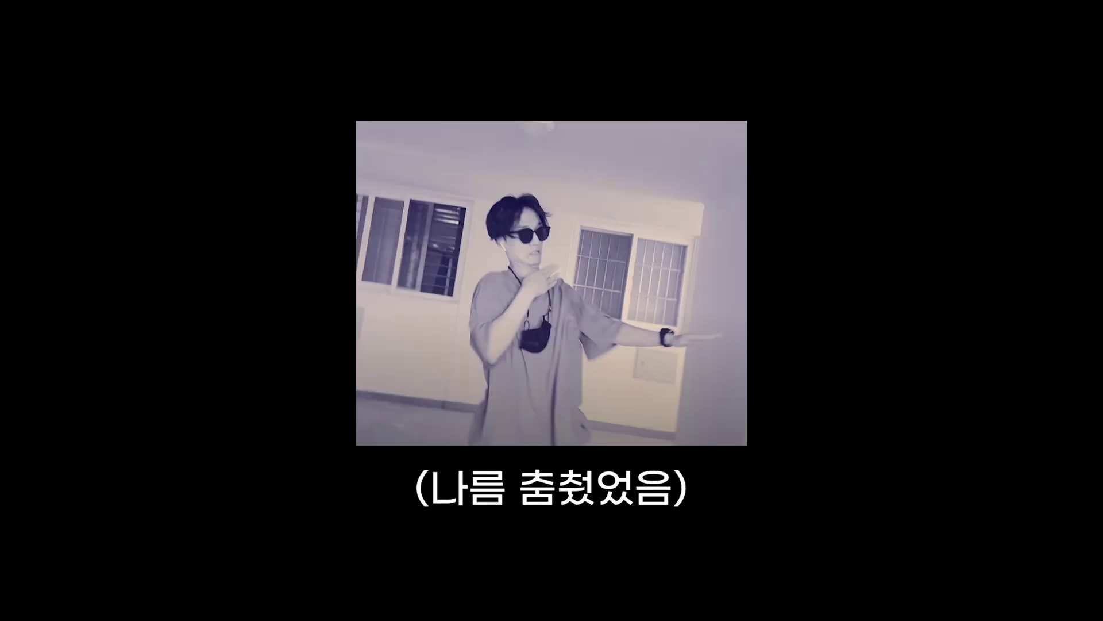
Frame-step the reference dance in PotPlayer, then create a composition named ZerotoDance
key(f)
key(f)
key(f)
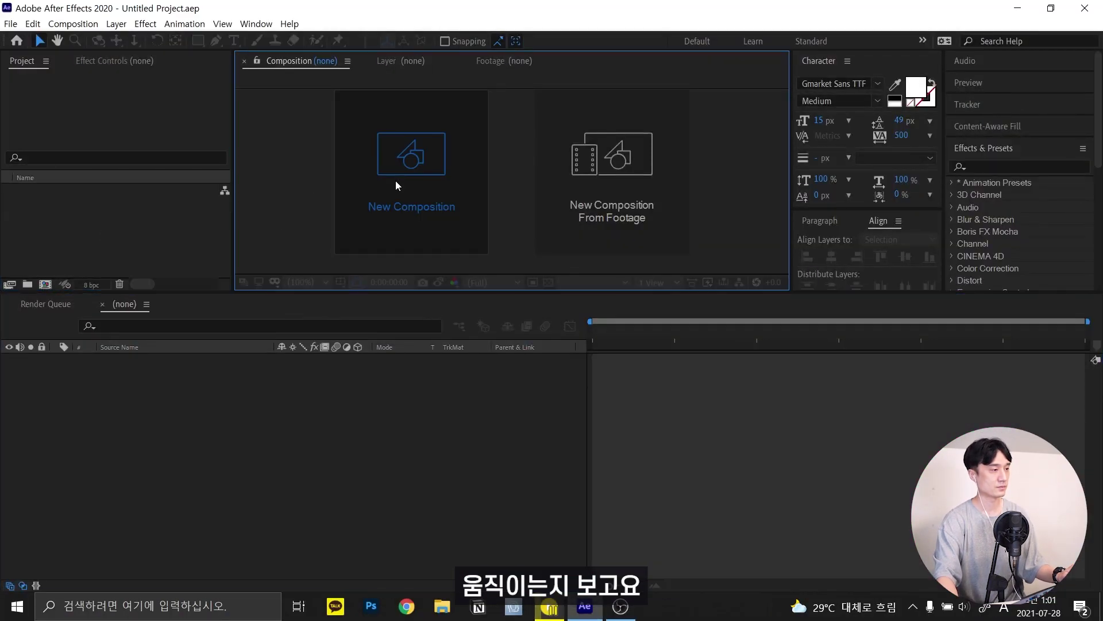
click(396, 185)
text(ZerotoDance)
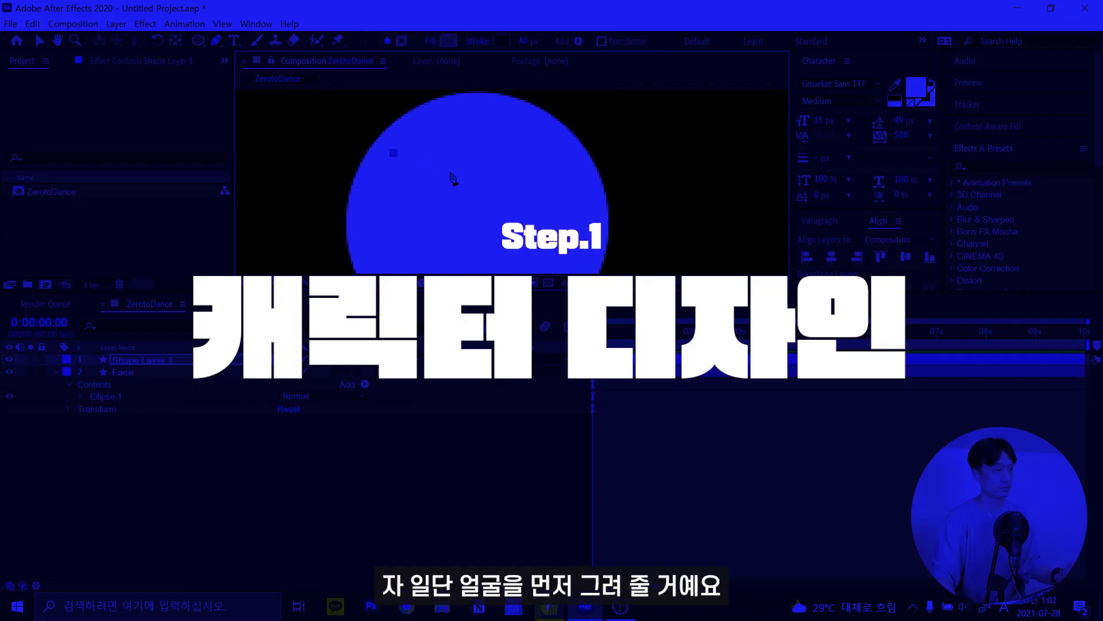
Draw the closed > < eye strokes and start the curved smiling mouth
click(445, 177)
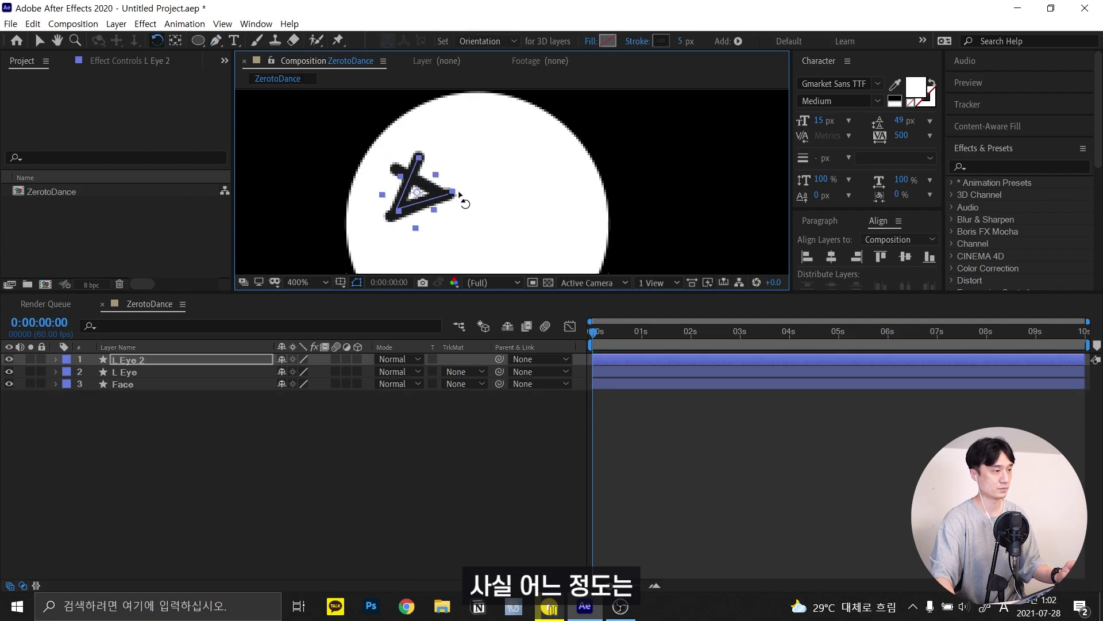
mouse_move(502, 205)
mouse_down()
mouse_move(524, 210)
mouse_move(496, 200)
mouse_up()
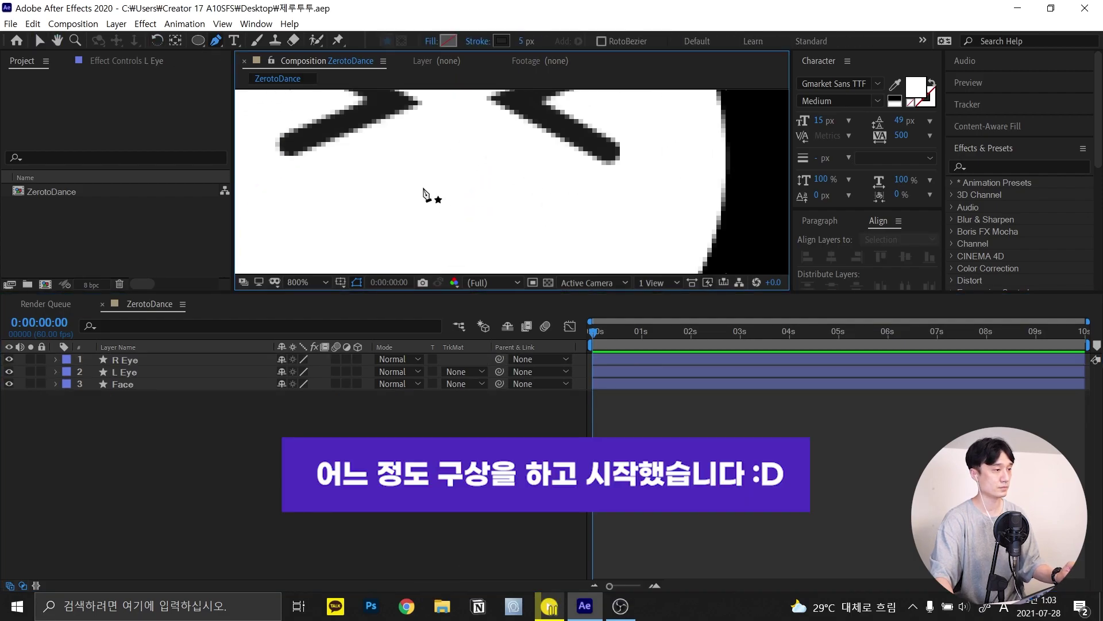
click(423, 188)
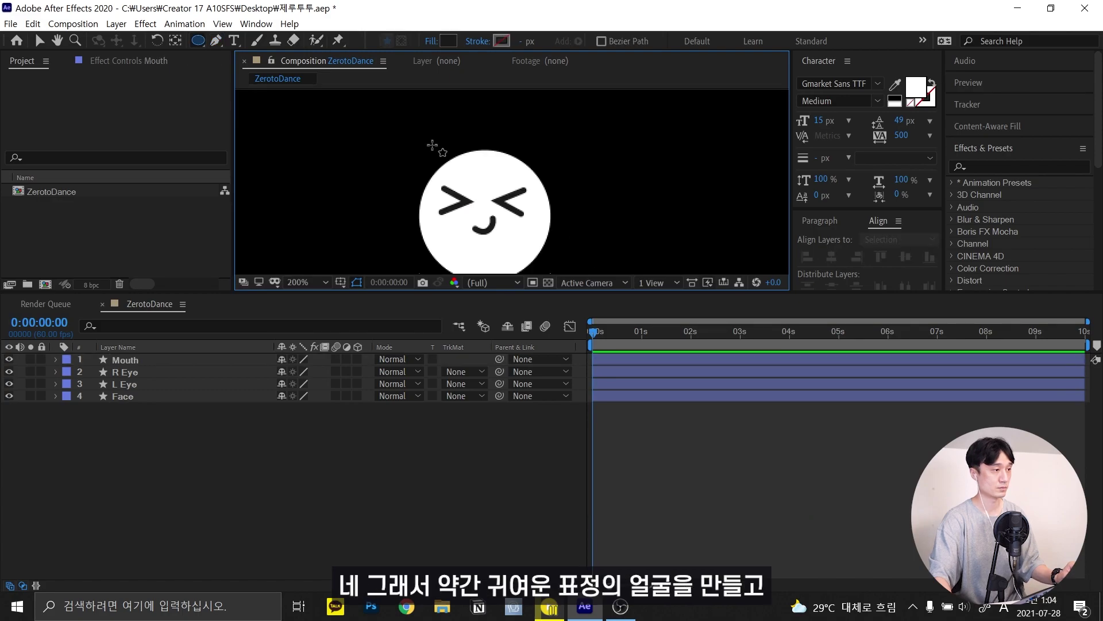
Add two dark hair circles for bangs and select the face feature layers
drag(416, 112, 506, 203)
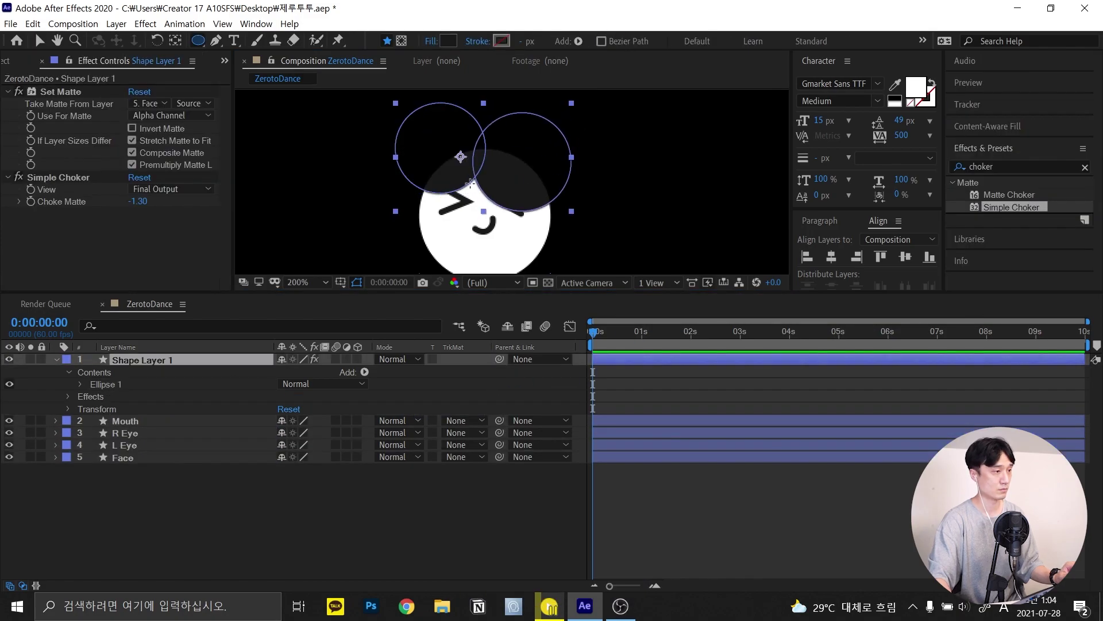
key(v)
drag(543, 175, 547, 154)
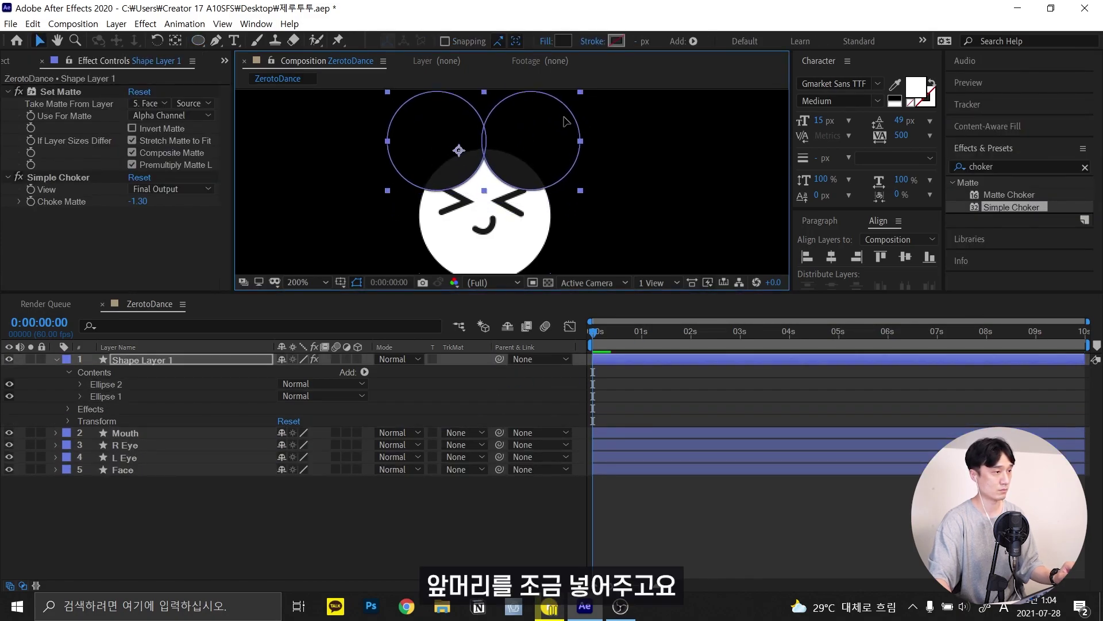
click(124, 458)
shift+click(148, 432)
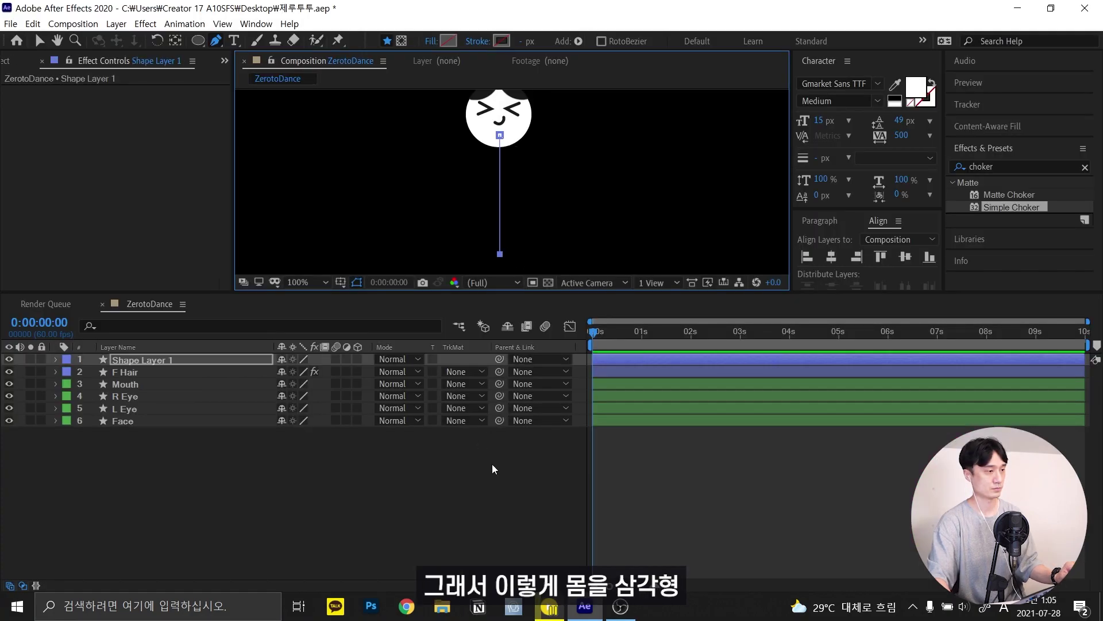
Make the thick red tapered body stroke and shape the bell-shaped skirt
key(v)
drag(632, 42, 639, 43)
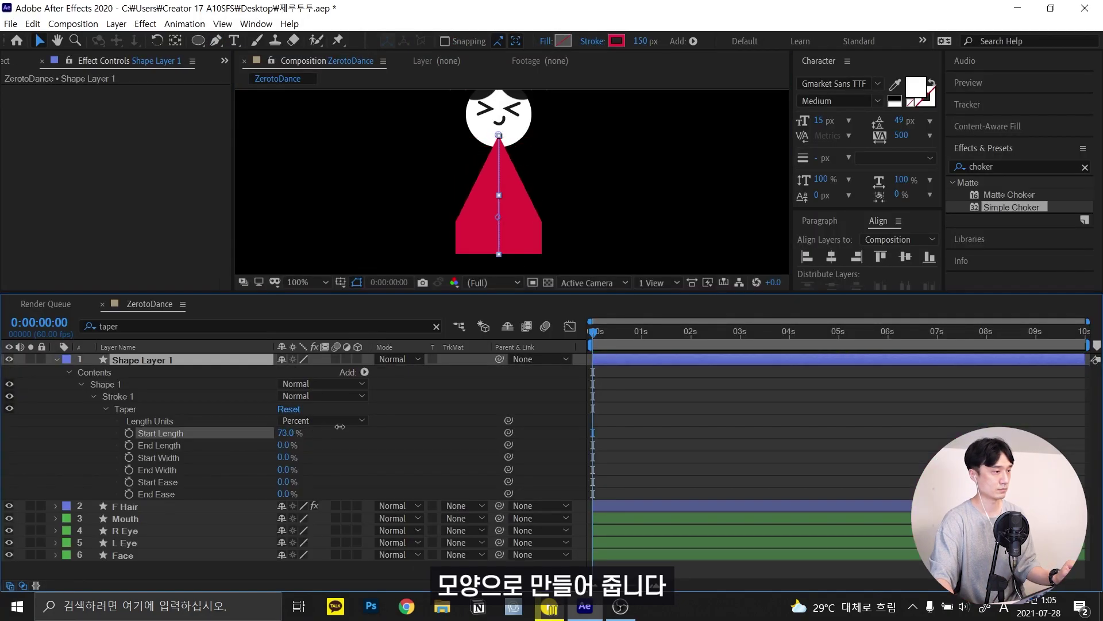
drag(284, 457, 305, 457)
drag(138, 360, 187, 561)
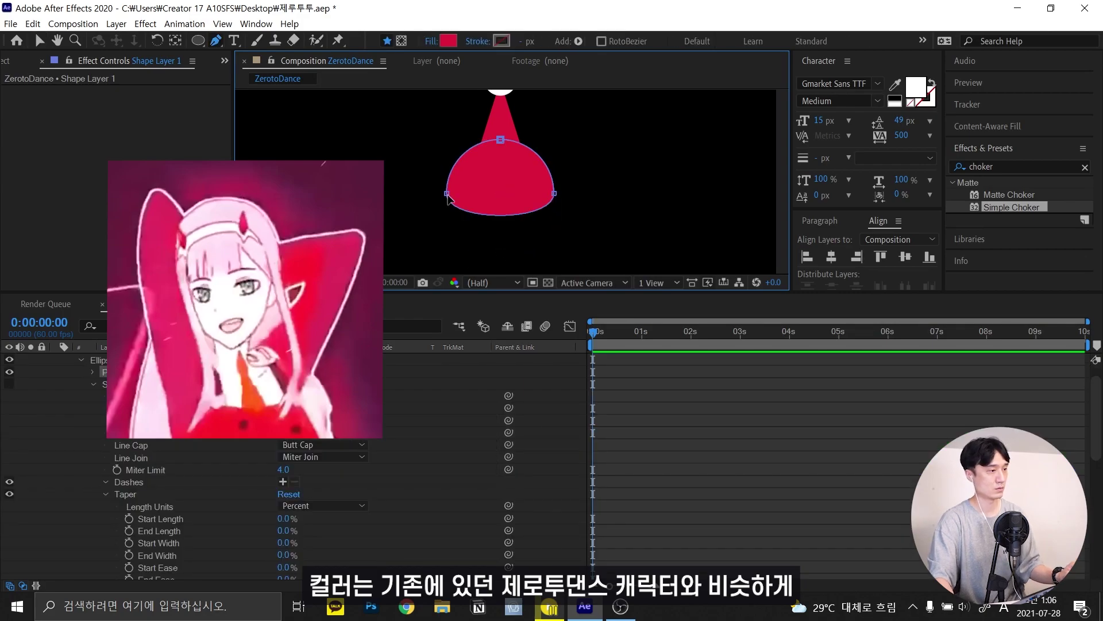
click(447, 194)
drag(486, 142, 461, 143)
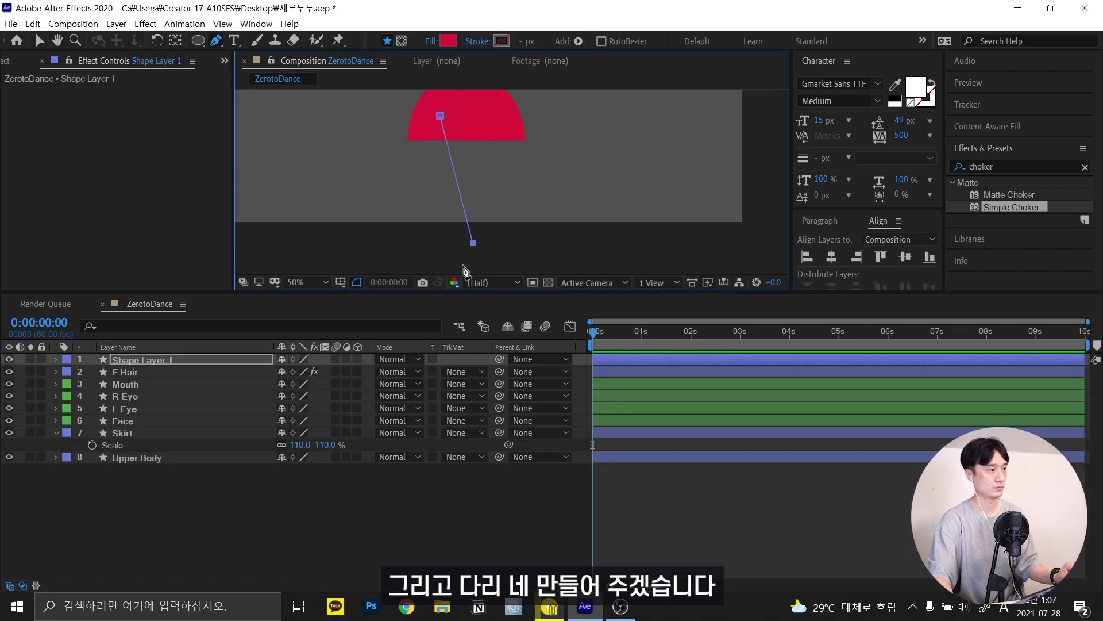
Draw the white legs with a stroke width of 10
click(526, 41)
text(10)
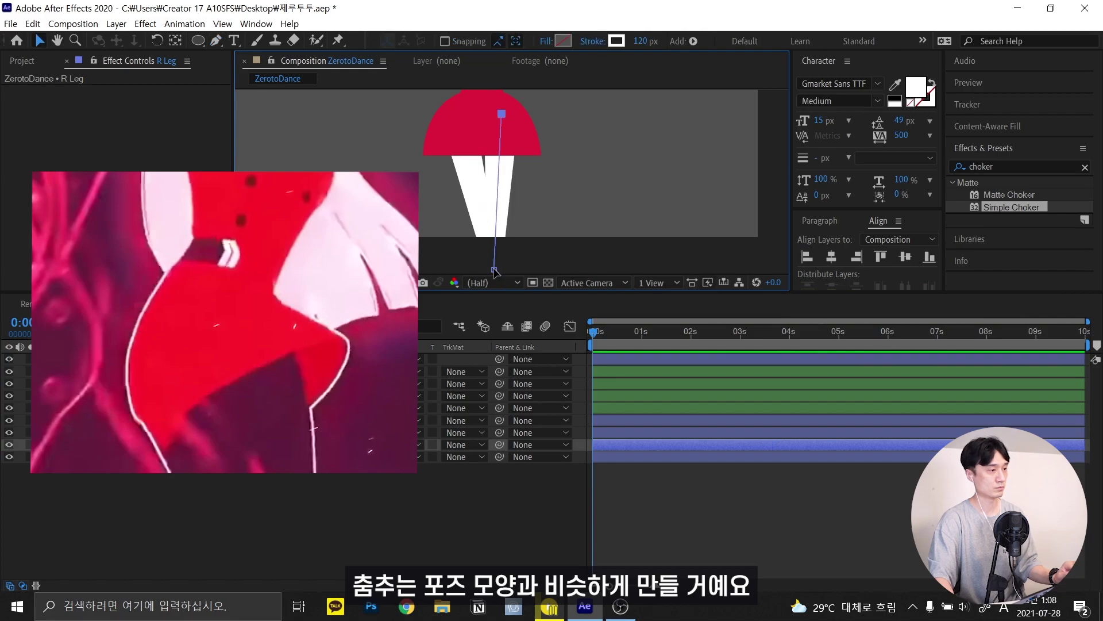
drag(485, 270, 486, 270)
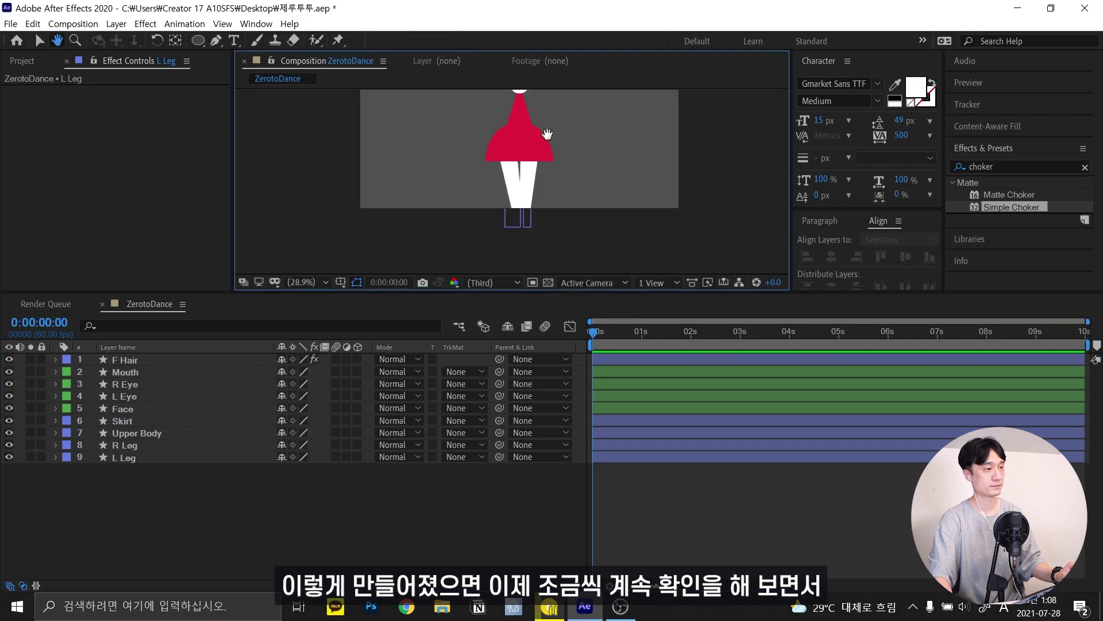
key(grave)
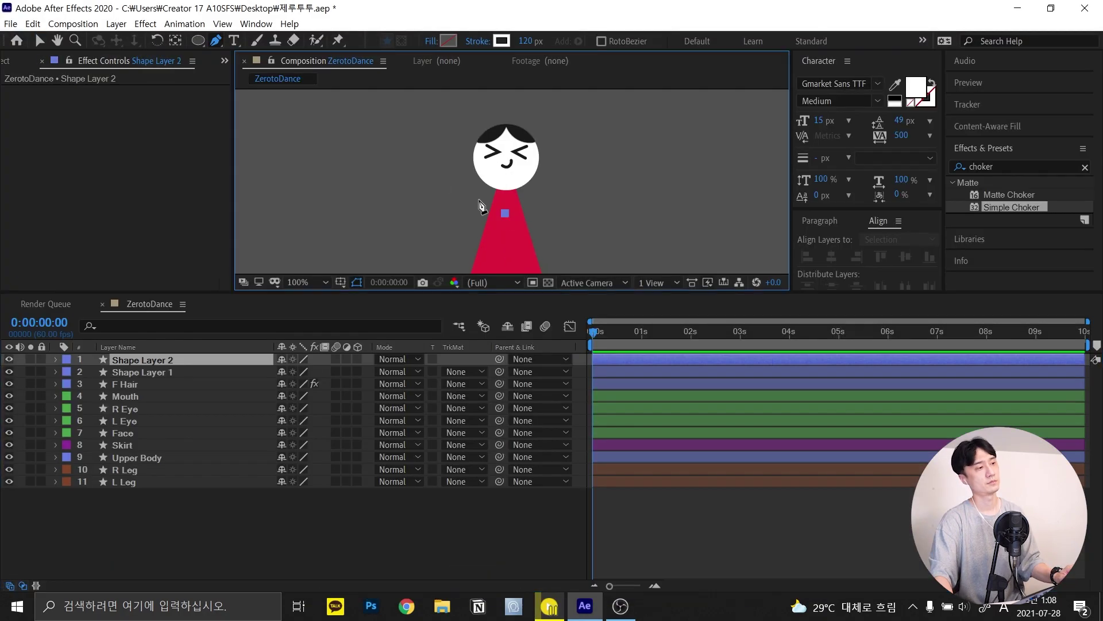
Draw the white arm below the body layers and trim it for a red sleeve
click(434, 152)
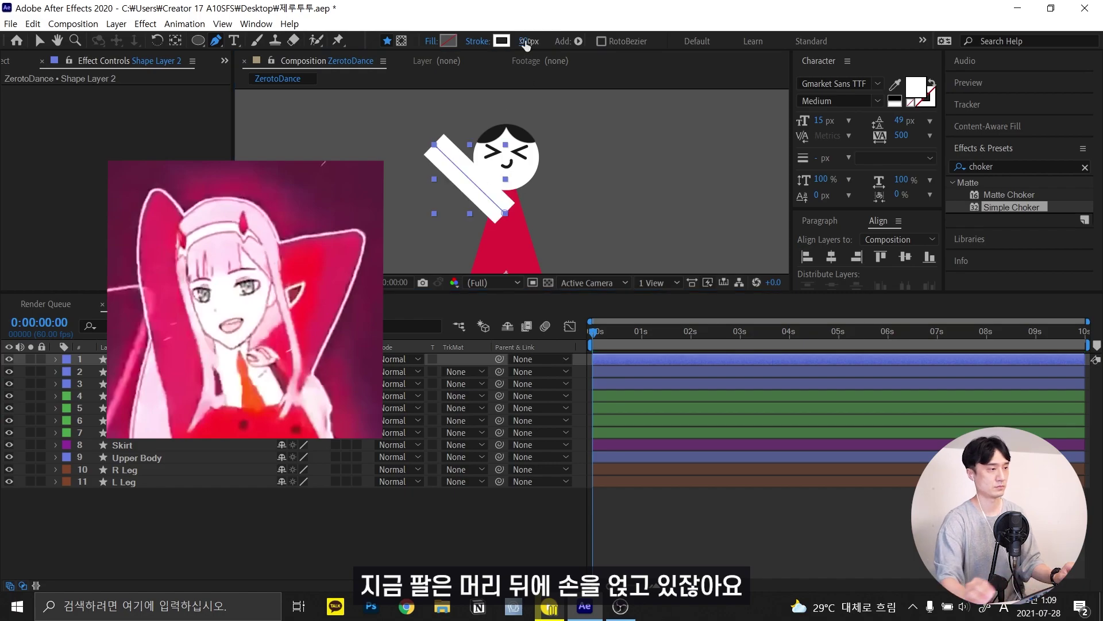
drag(140, 357, 132, 460)
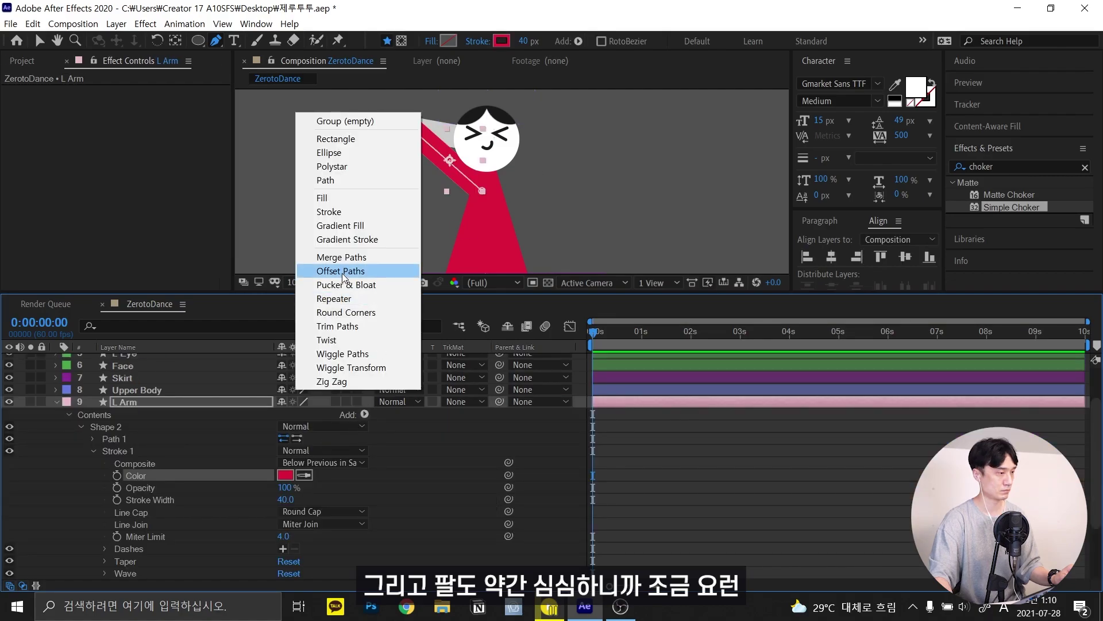
click(343, 327)
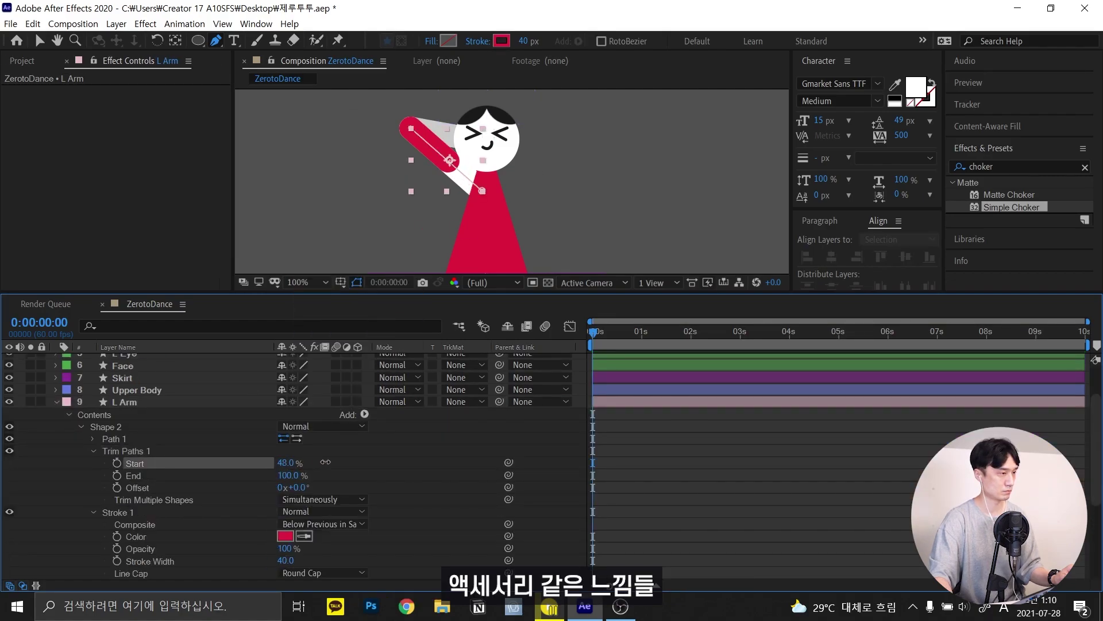
drag(311, 463, 286, 475)
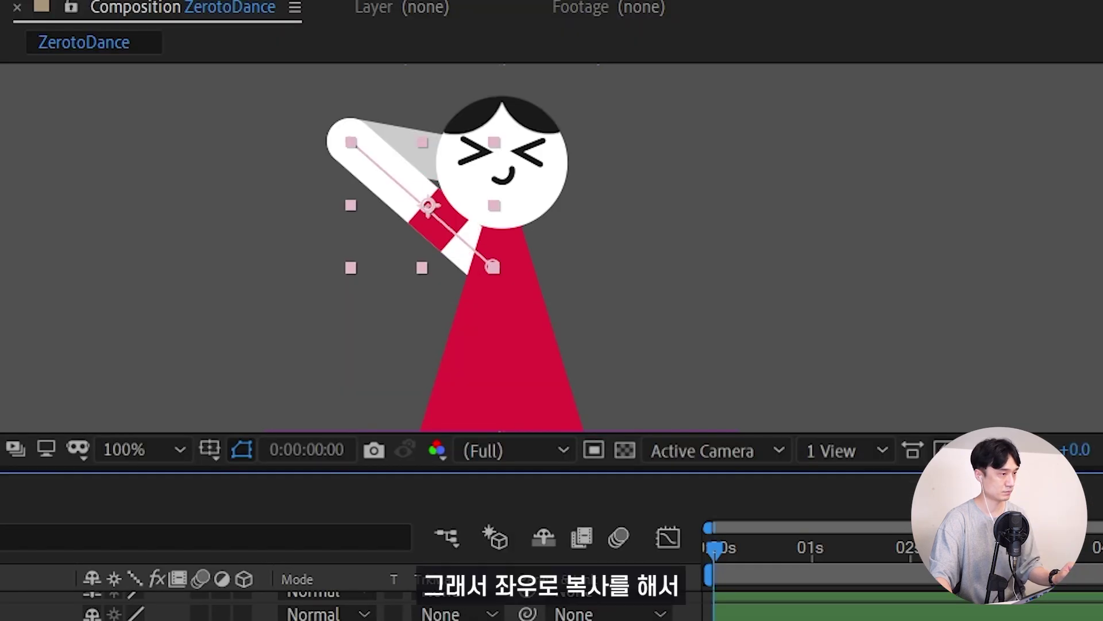
Mirror the right arm with Scale X -100 and fit the character in view
text(-100.0)
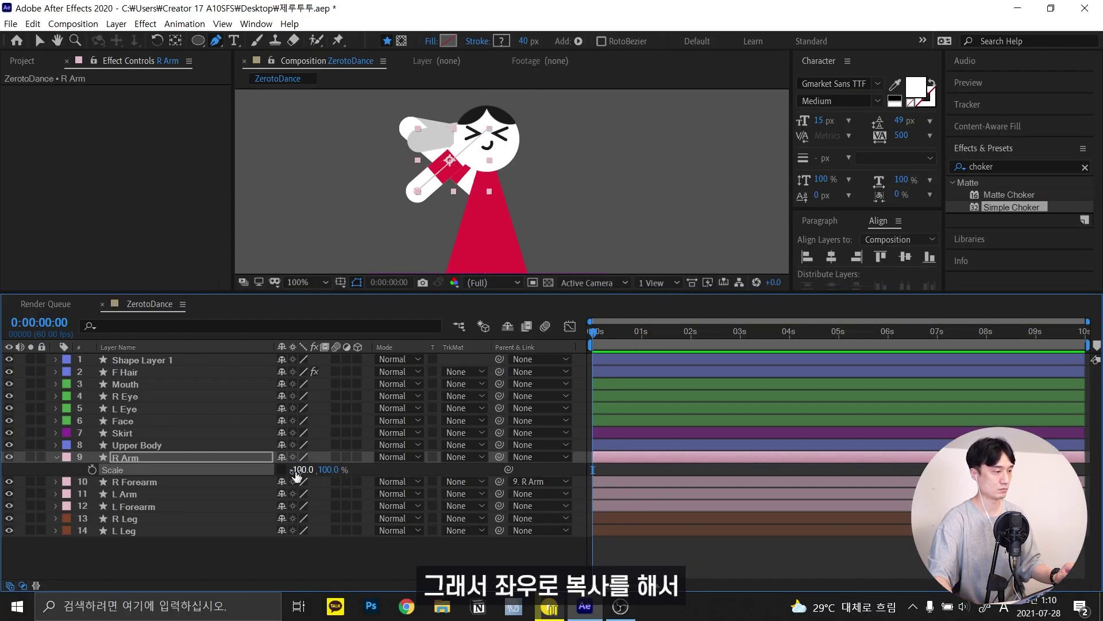
key(Return)
key(v)
key(F2)
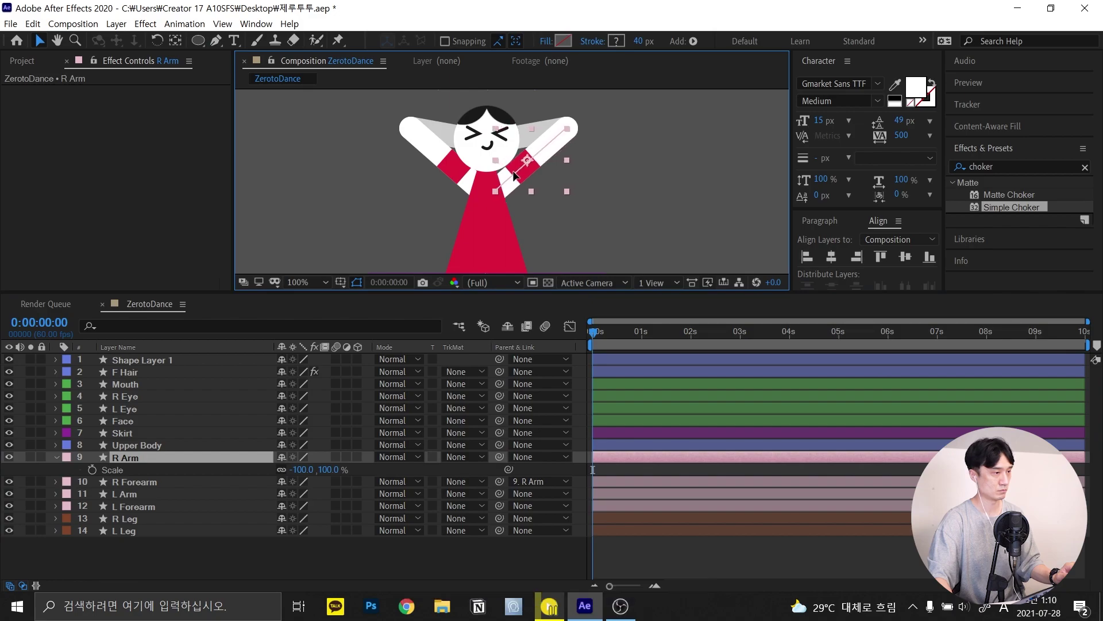
key(shift+slash)
key(h)
key(v)
Select all four arm layers to reposition the arms behind the head
scroll(523, 199, up, 1)
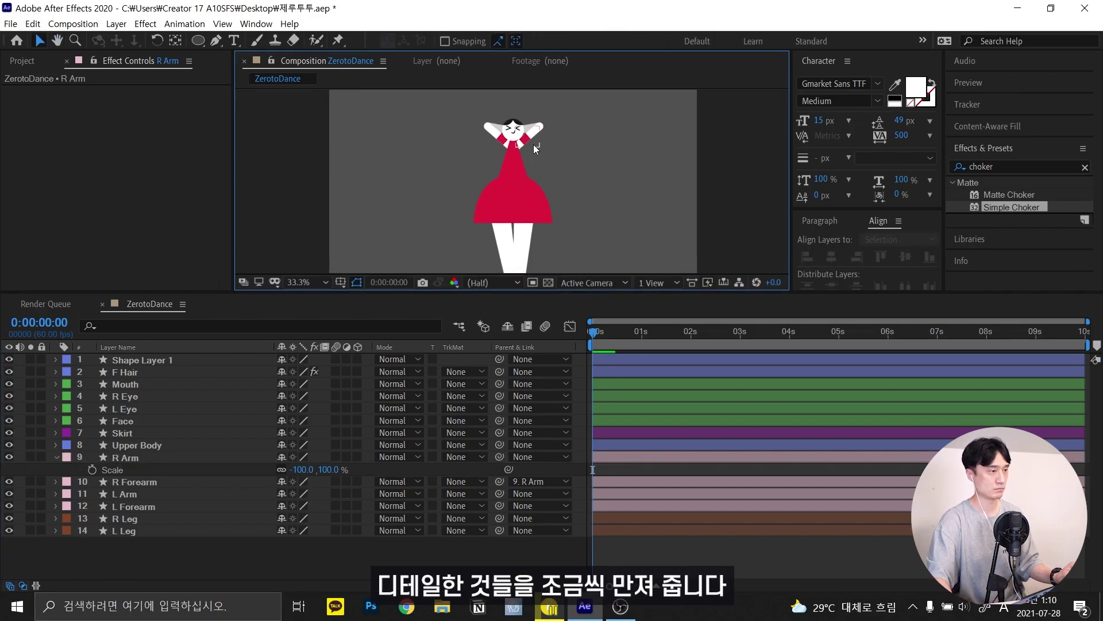
scroll(520, 130, up, 5)
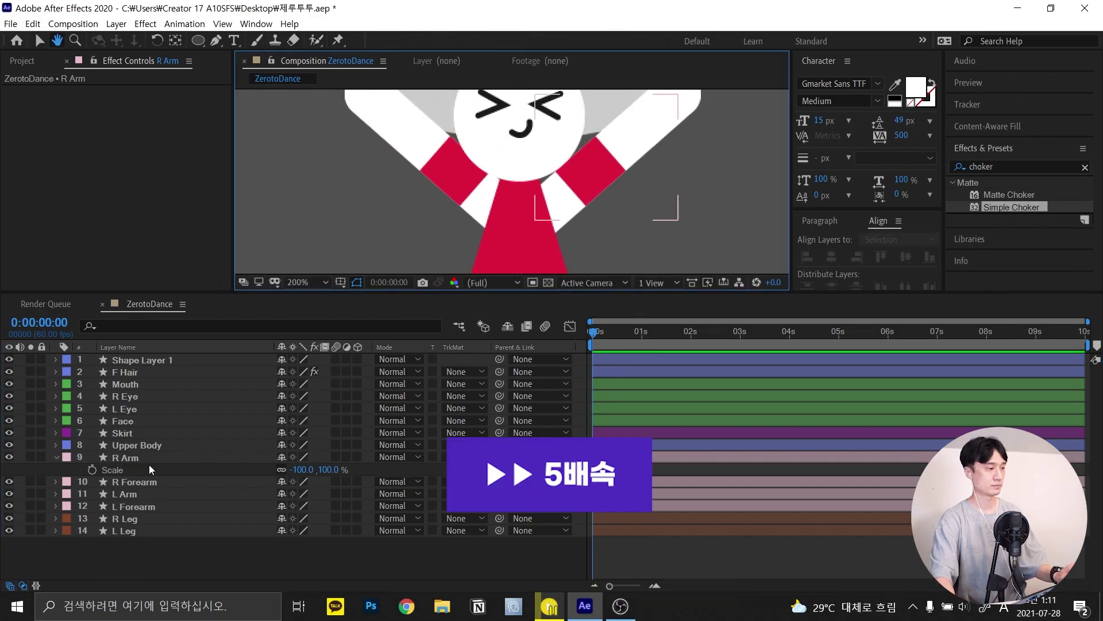
click(125, 458)
shift+click(137, 494)
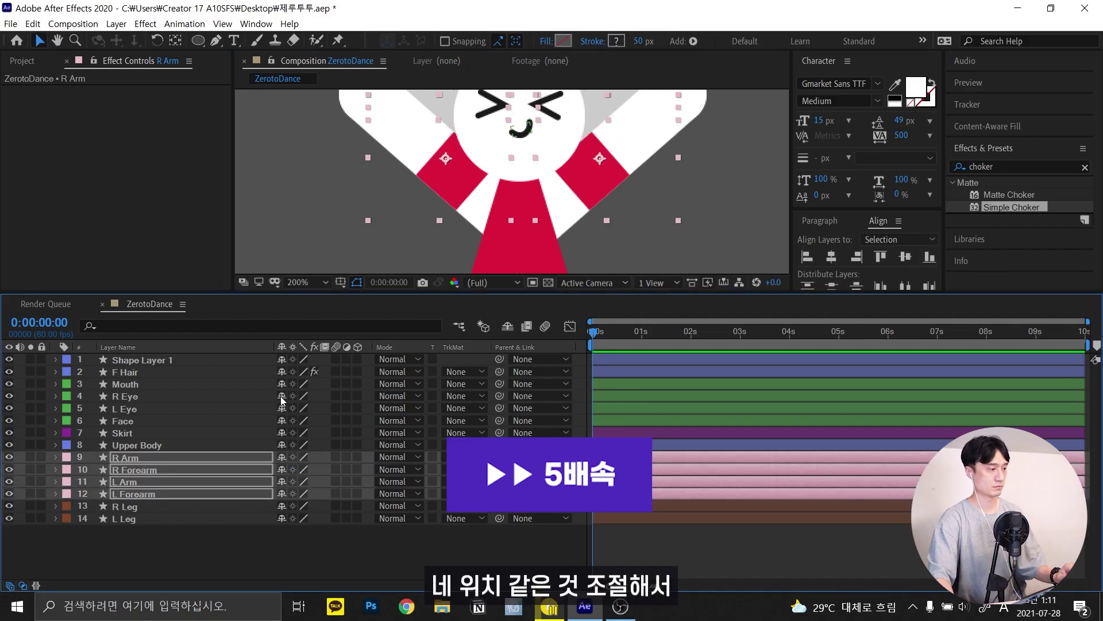
click(125, 457)
shift+click(154, 495)
key(z)
scroll(519, 193, down, 4)
key(v)
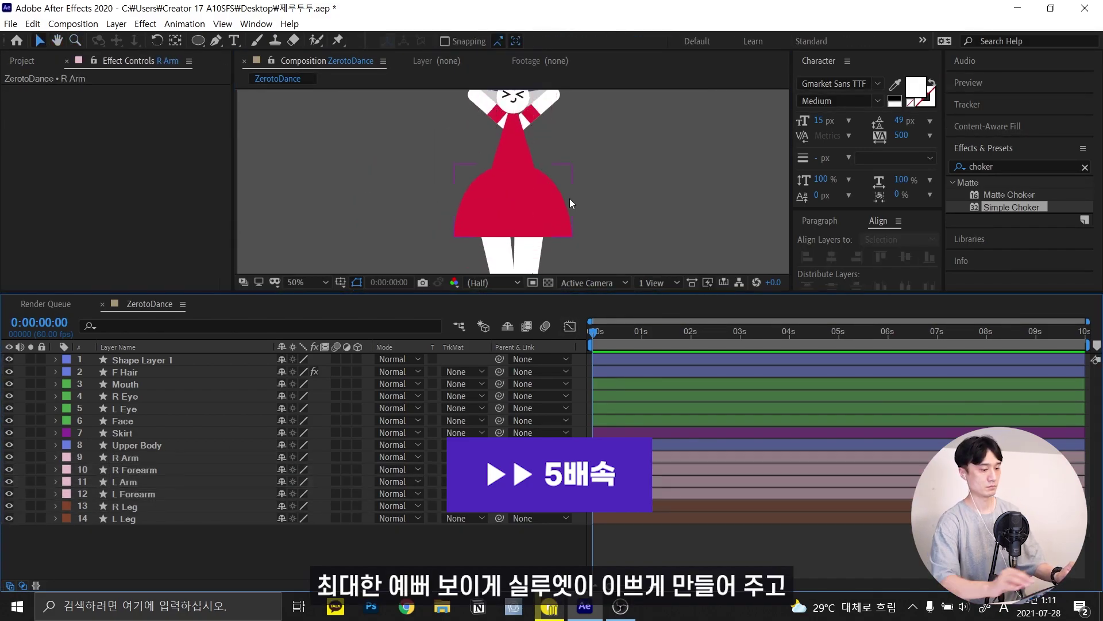
click(570, 199)
scroll(570, 198, down, 2)
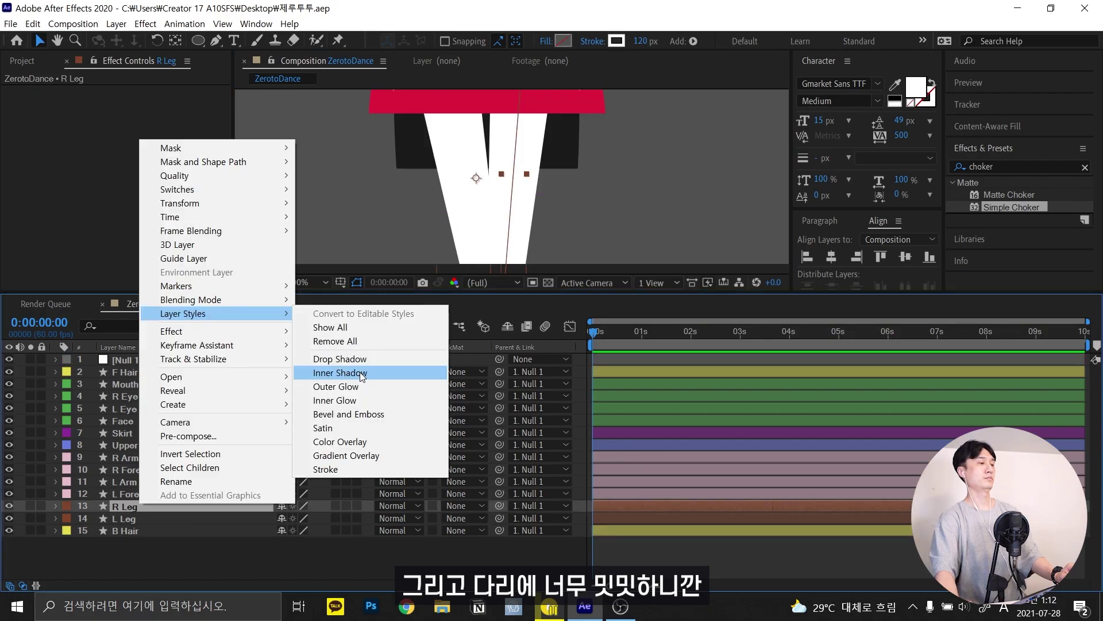
Add an Inner Shadow layer style to R Leg and adjust its settings
click(351, 374)
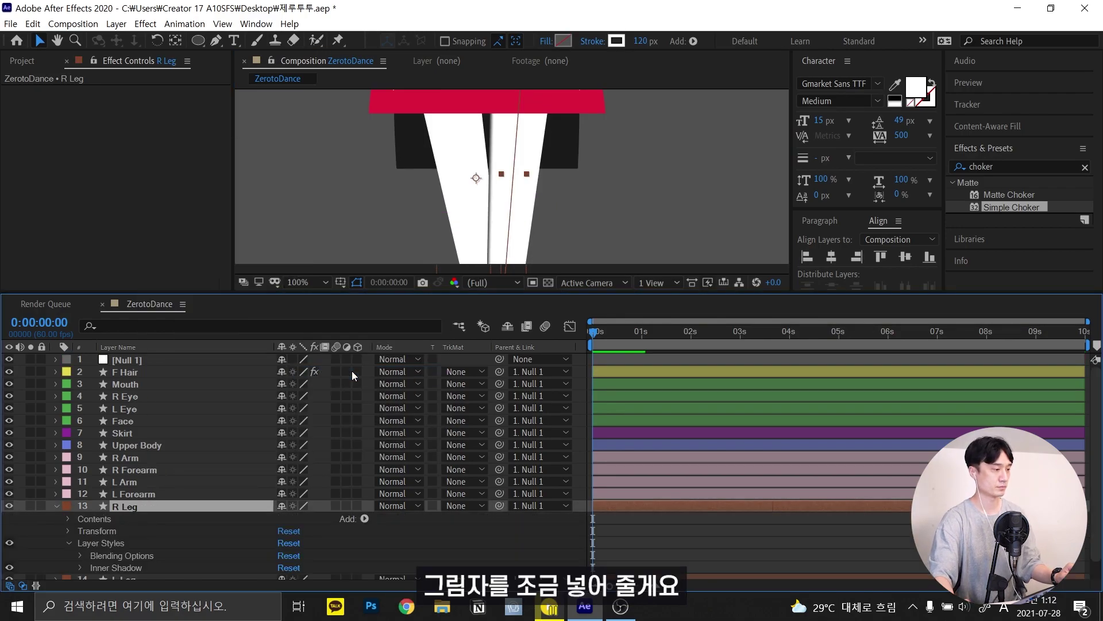
click(80, 548)
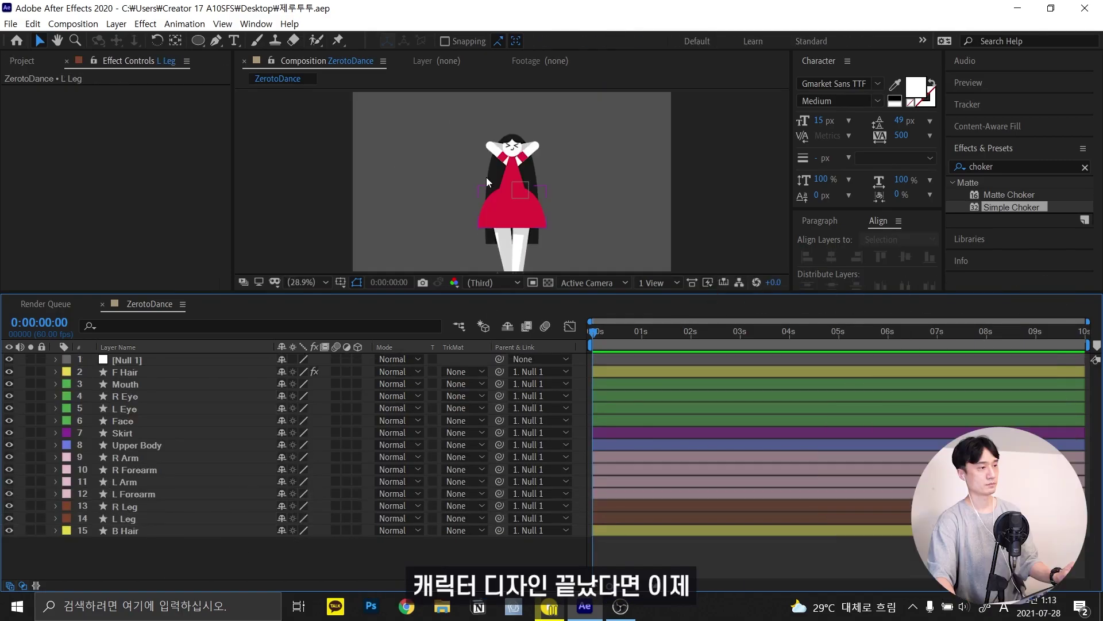
click(500, 214)
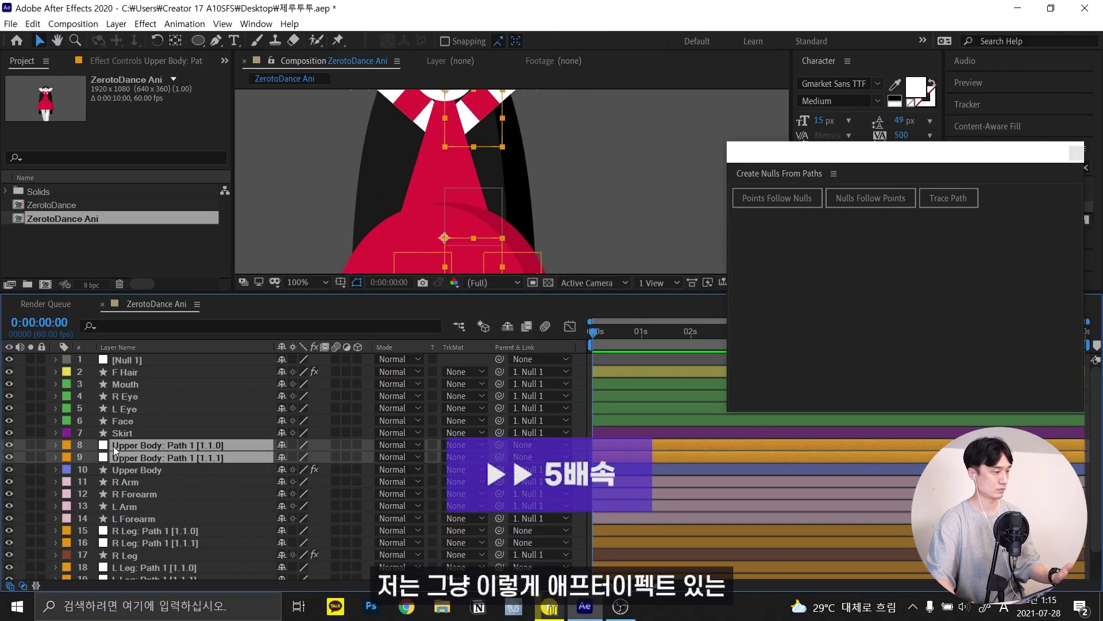
Give the leg path layers a Brown label
click(66, 545)
click(92, 477)
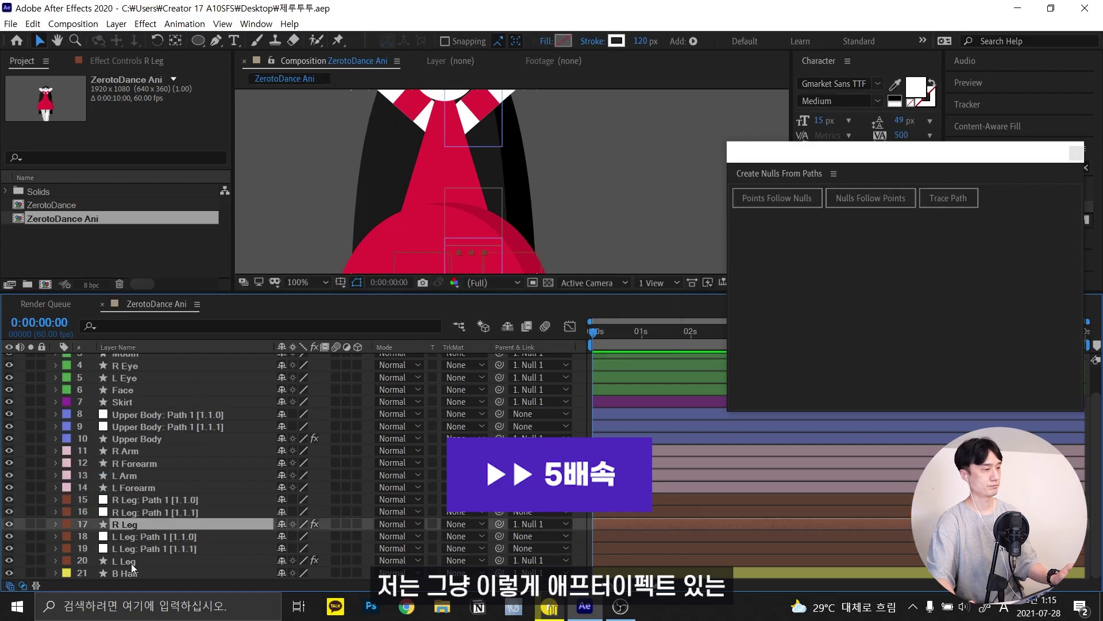
click(123, 524)
ctrl+click(124, 560)
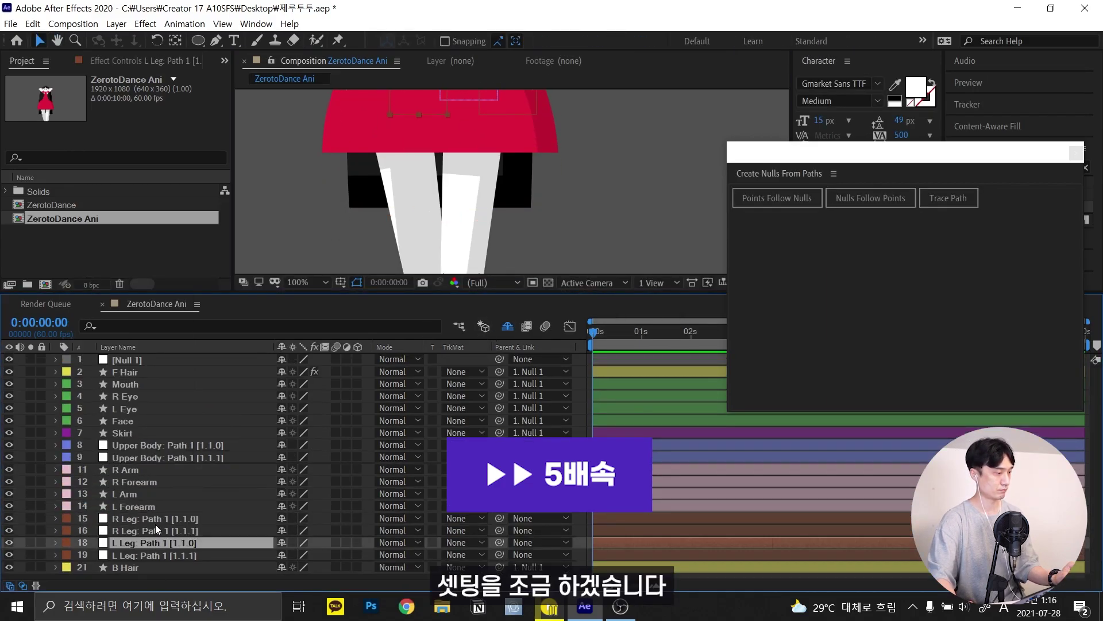
Hide the Mouth, R Eye and L Eye layers from the timeline
click(127, 408)
shift+click(126, 384)
key(Delete)
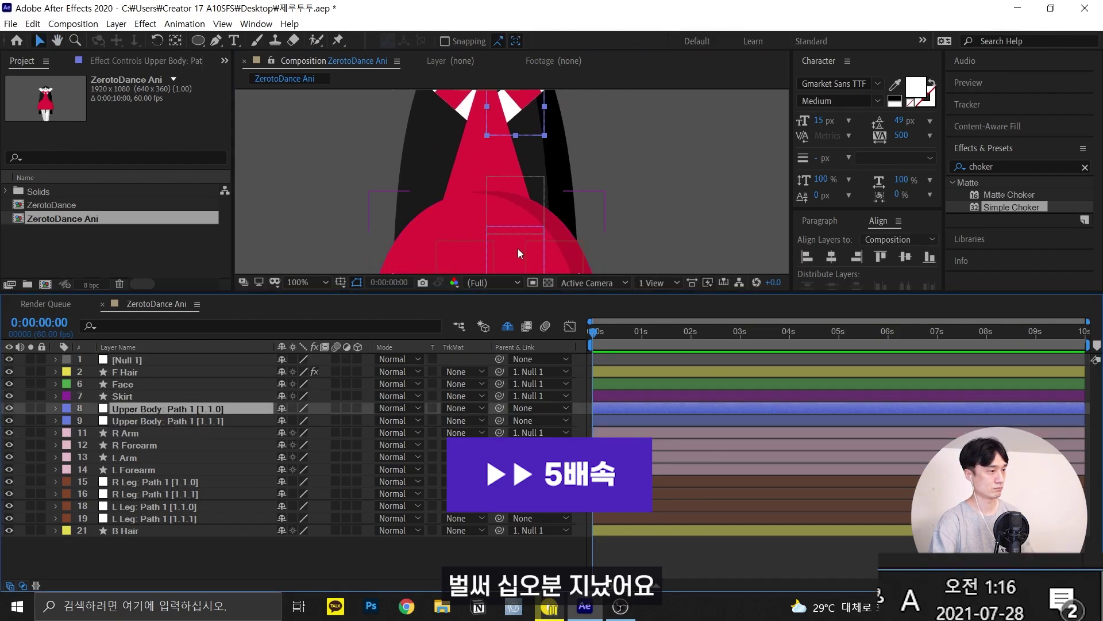
click(122, 383)
Show the hidden layers again and parent the Skirt to the Upper Body controller
key(ctrl+z)
key(ctrl+z)
key(ctrl+z)
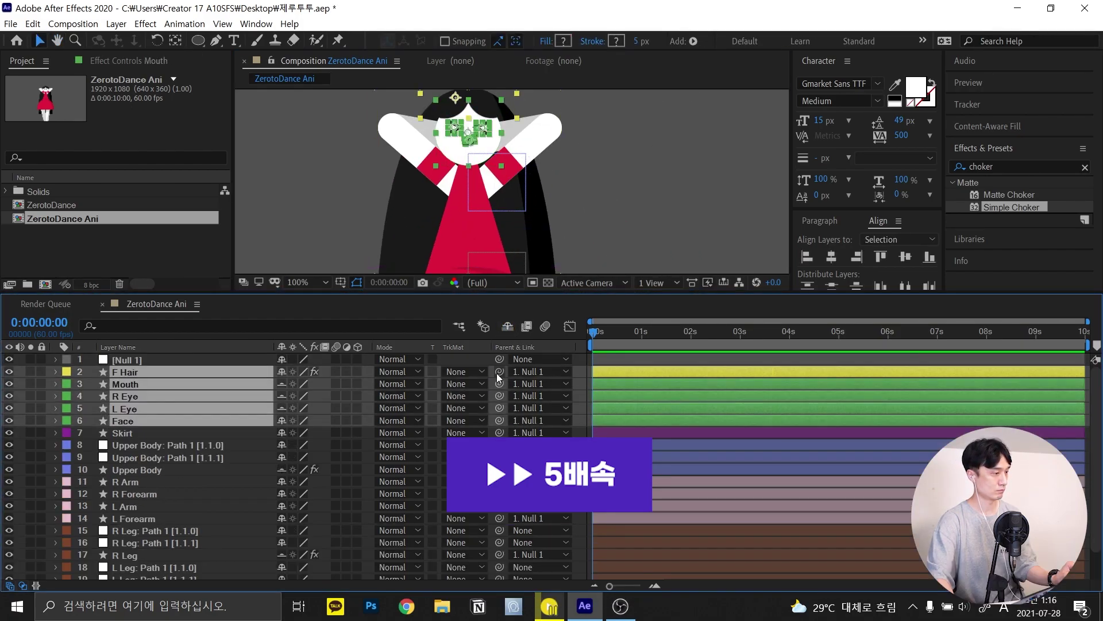
drag(500, 402, 173, 426)
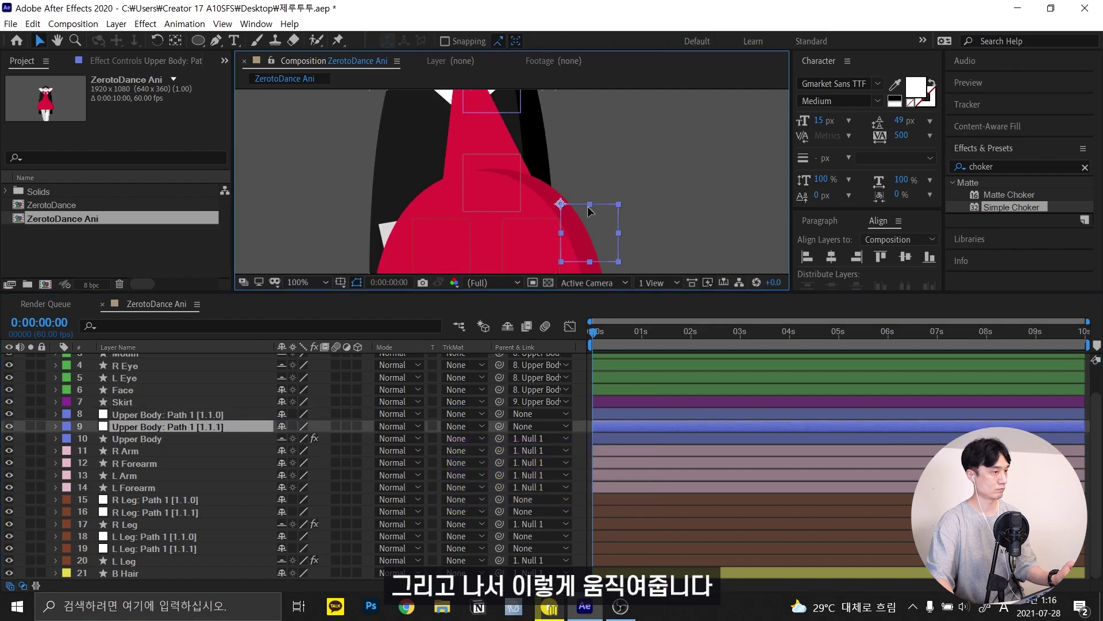
scroll(549, 179, down, 4)
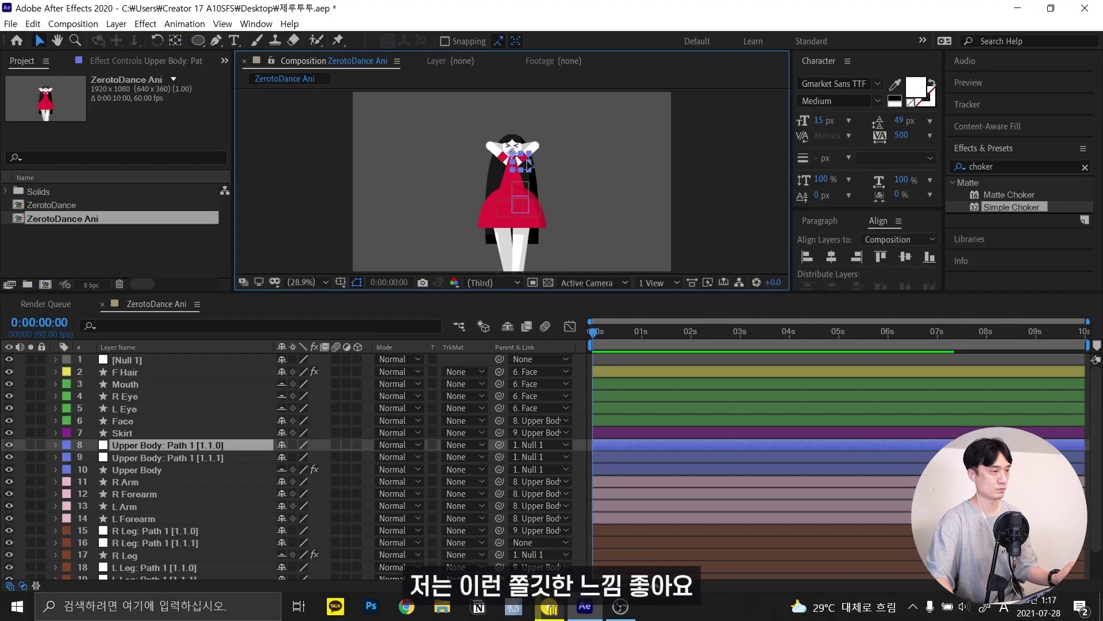
drag(529, 165, 515, 155)
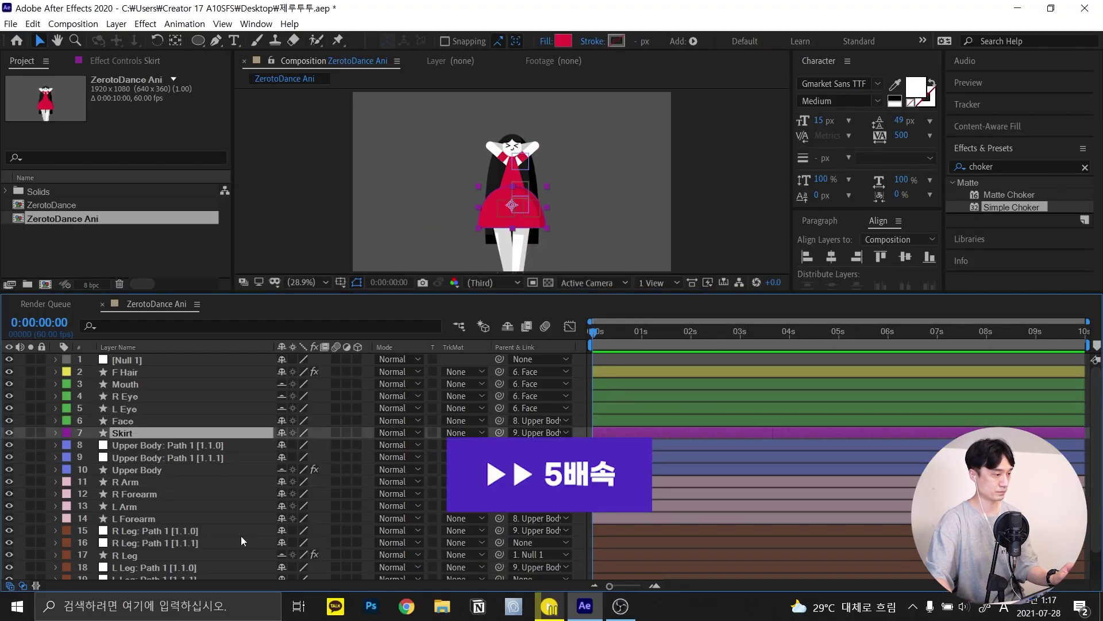
scroll(193, 517, down, 3)
Parent the remaining layer to Null 1 and set Null 1 Scale to 120%
click(156, 512)
scroll(194, 460, up, 5)
drag(499, 548, 152, 360)
click(126, 360)
key(s)
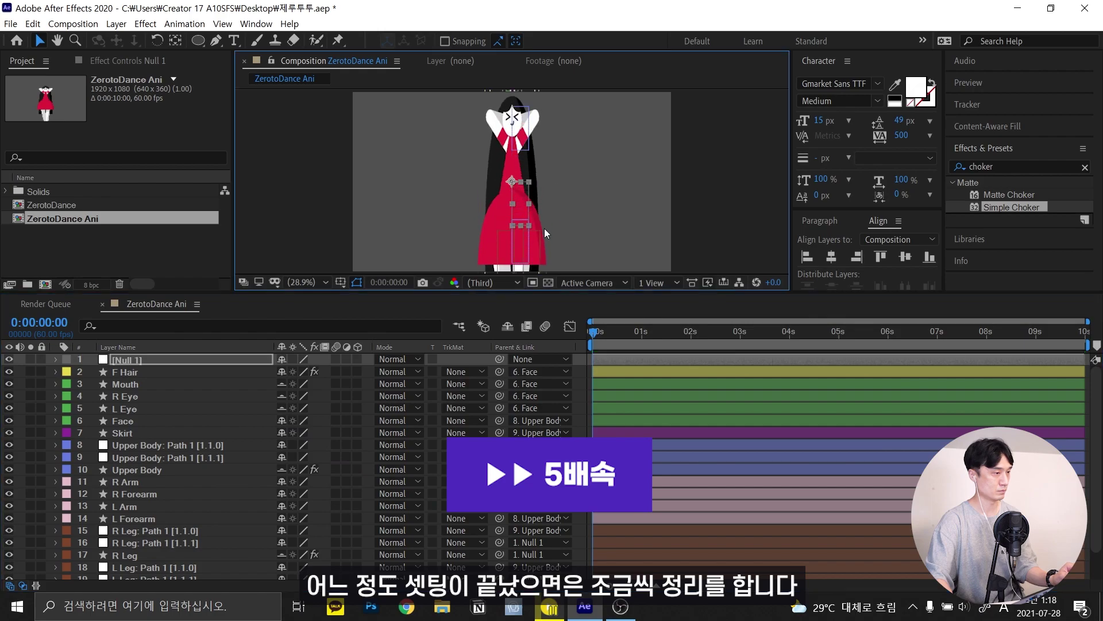
drag(286, 373, 497, 378)
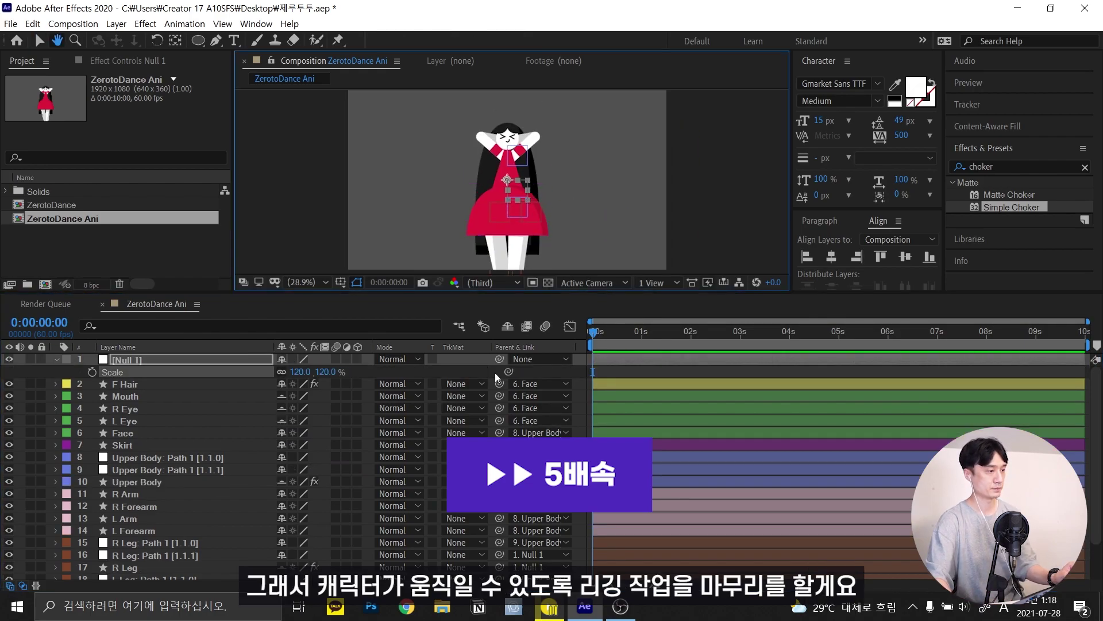
Mark the helper layers Shy and hide them from the timeline
click(507, 326)
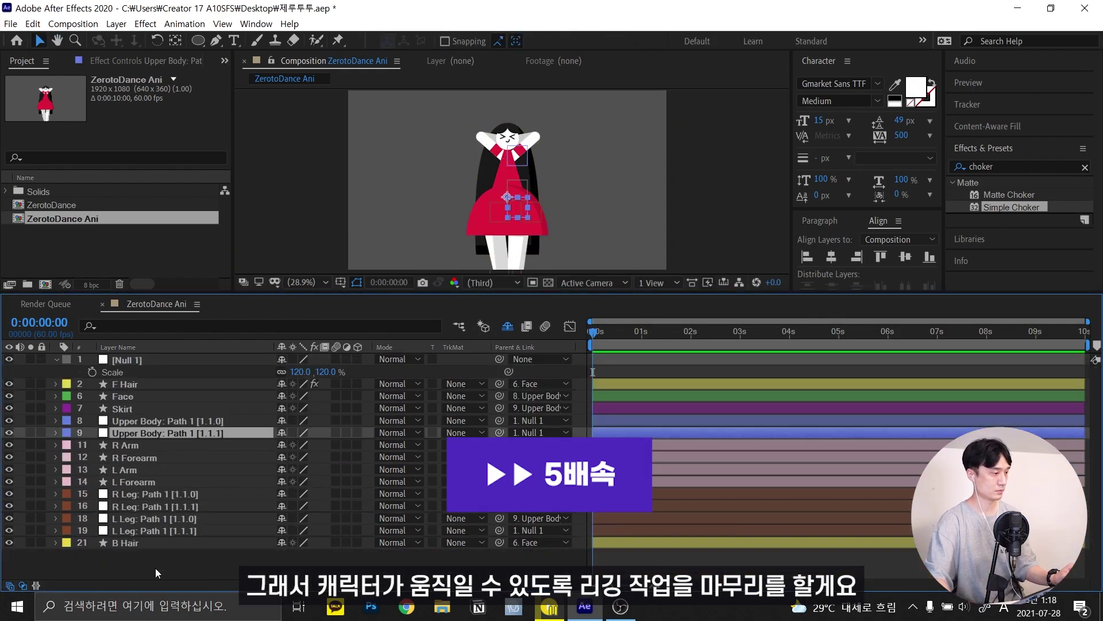
click(149, 542)
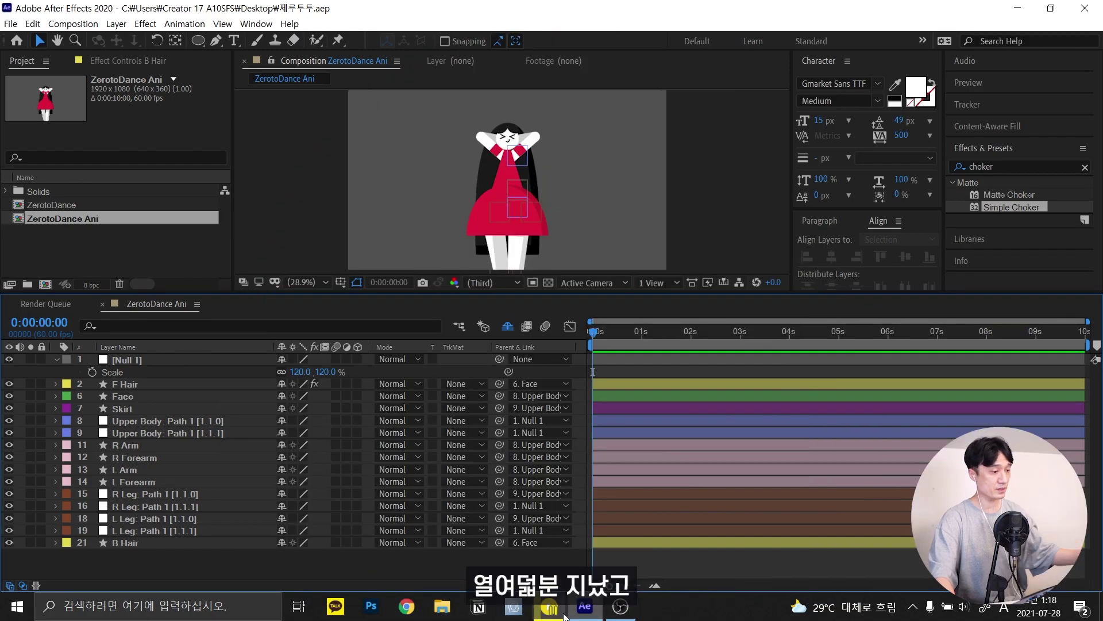
click(563, 615)
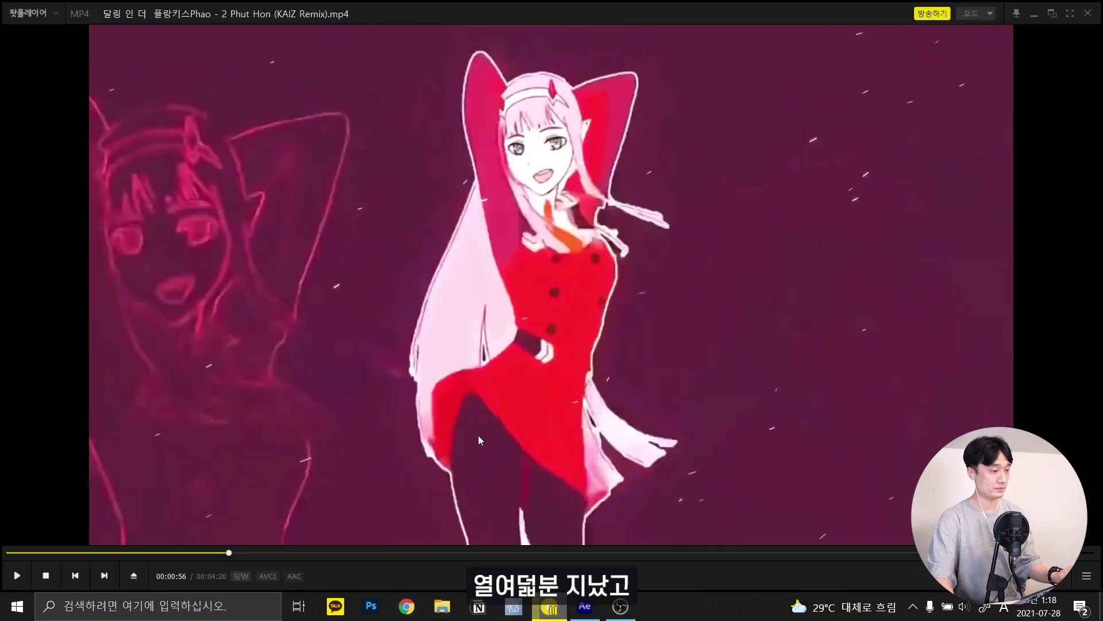
Replay the reference from 00:00:52, then key the hip controller's Position up-left
click(204, 550)
key(space)
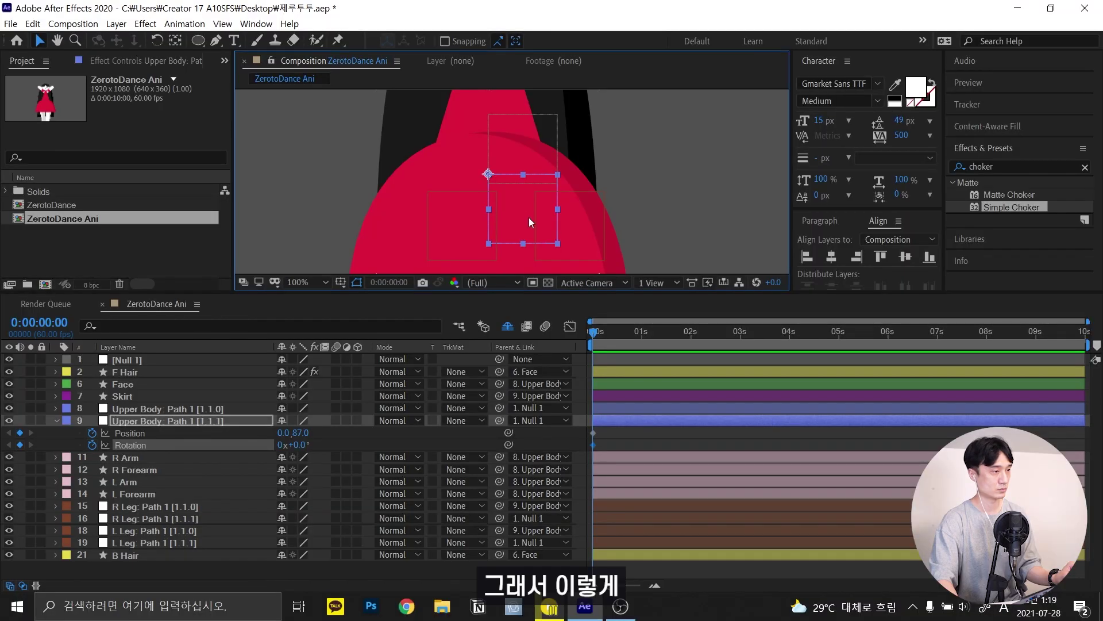
mouse_move(530, 222)
mouse_down()
mouse_move(477, 201)
mouse_move(482, 220)
mouse_move(513, 175)
mouse_up()
key(shift+Page_Down)
key(shift+Page_Down)
Key the remaining hip positions, end the work area at one second, preview at Auto resolution
key(ctrl+v)
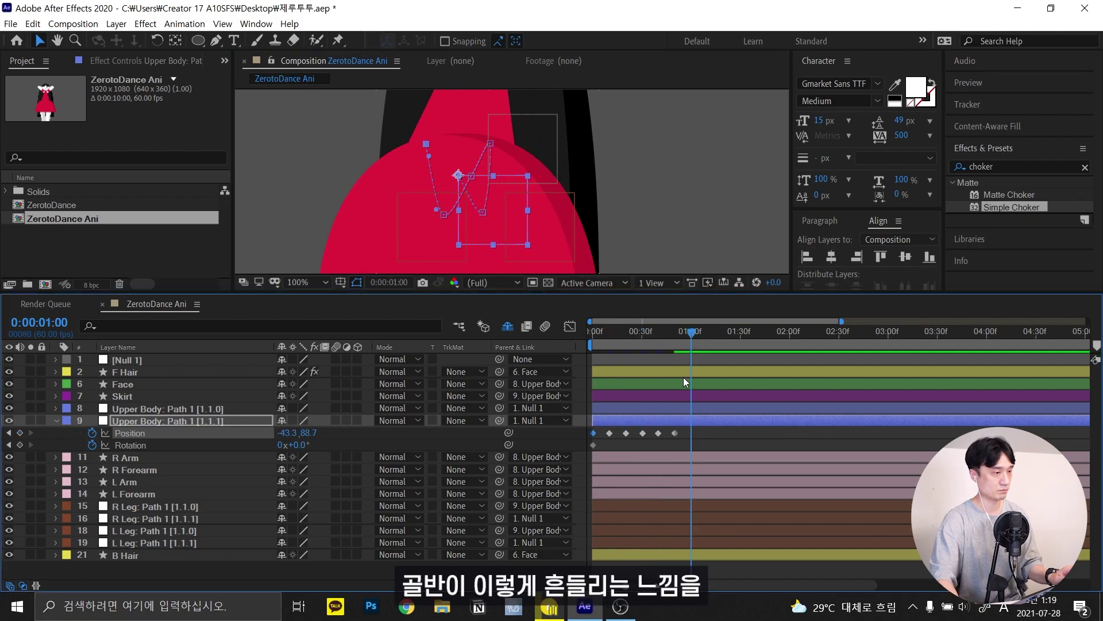
key(n)
key(space)
scroll(788, 353, up, 2)
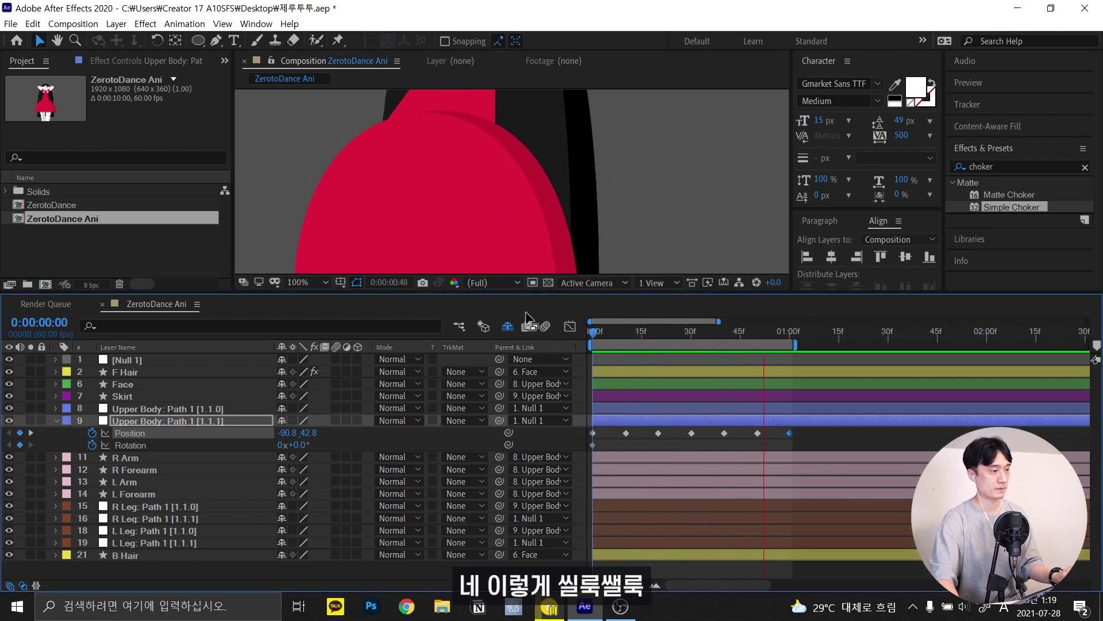
click(492, 283)
click(486, 297)
key(space)
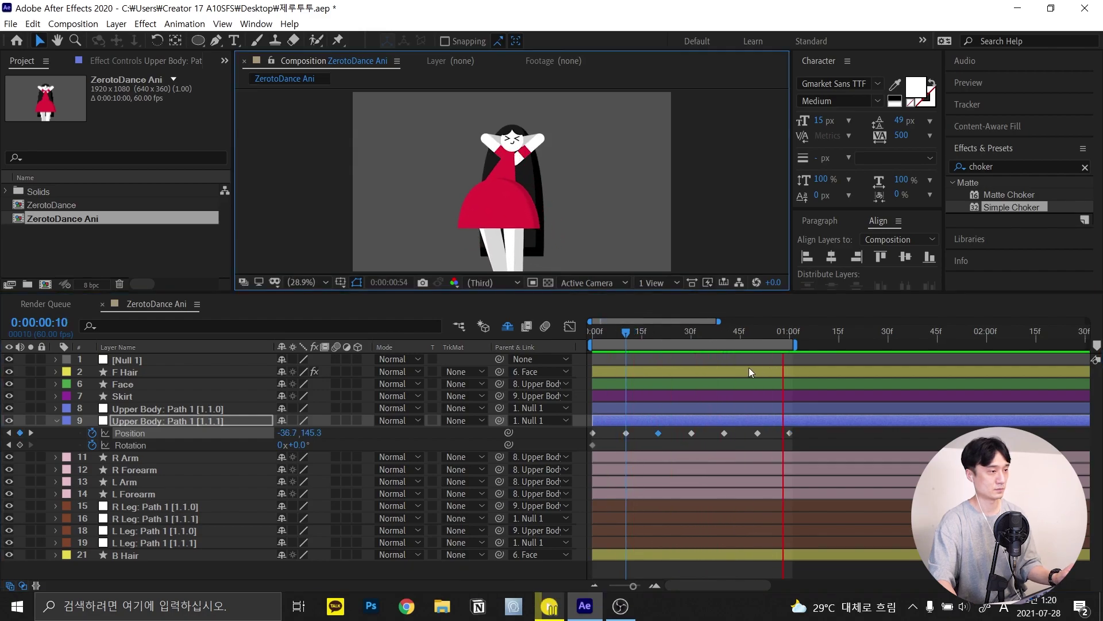
key(space)
Tilt the hip controller to 13° and preview the swaying dress
key(Home)
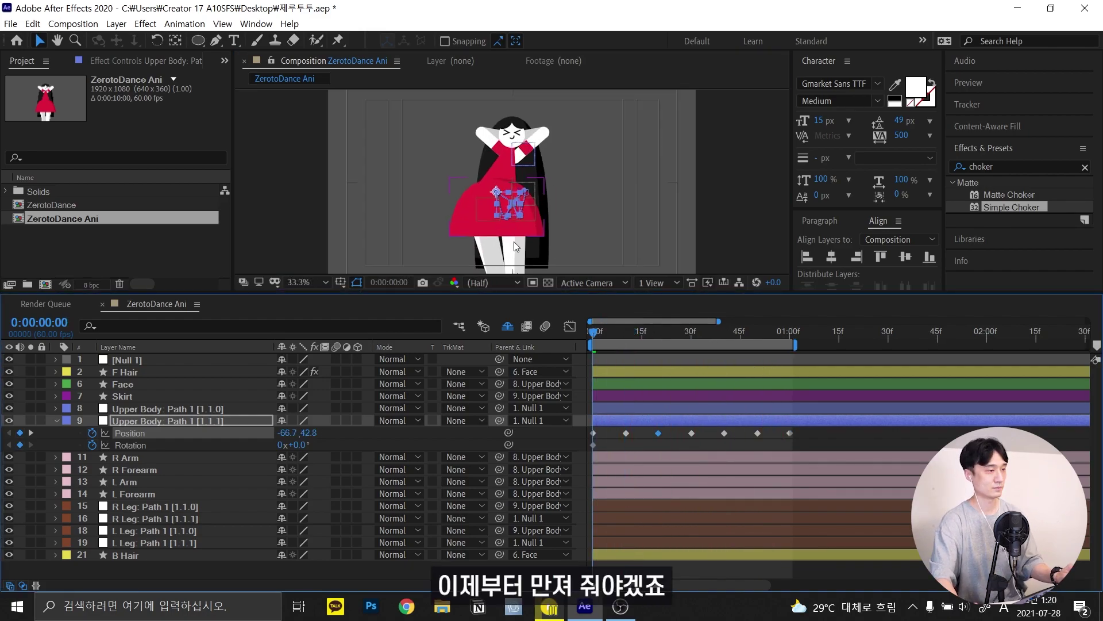
scroll(513, 241, up, 4)
drag(475, 183, 467, 192)
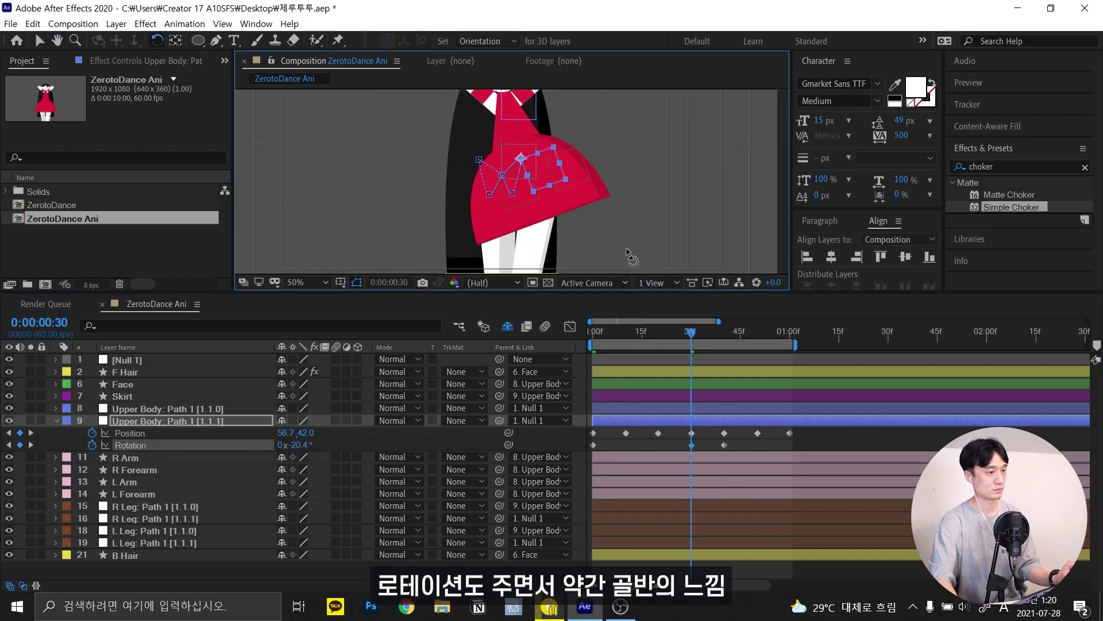
key(space)
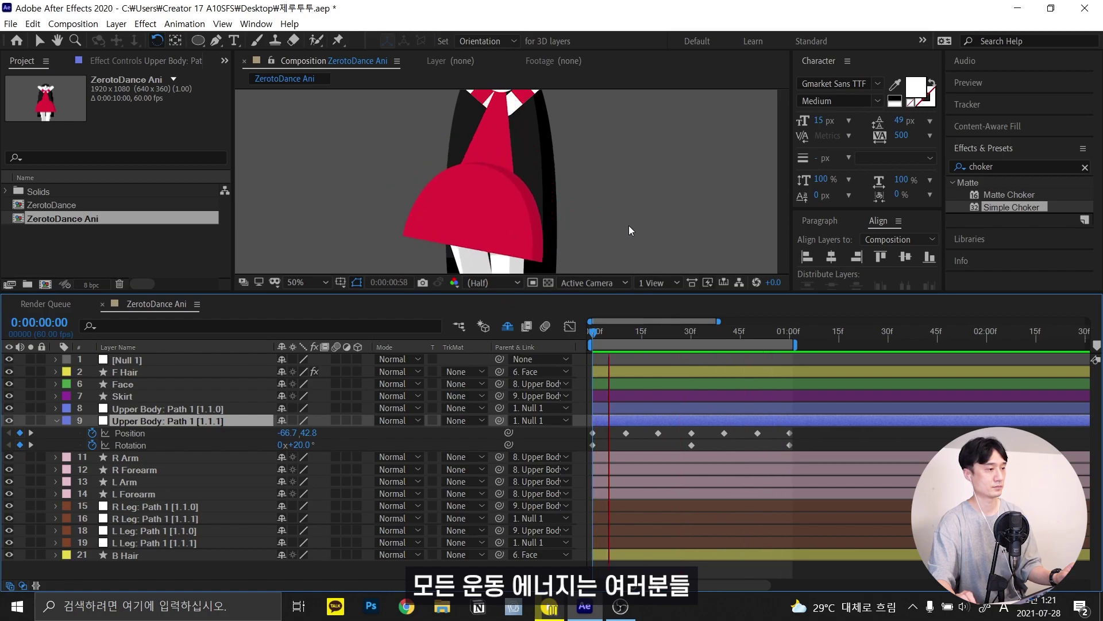
Reveal Position on Upper Body: Path 1 [1.1.0] for keying
key(v)
click(167, 409)
key(p)
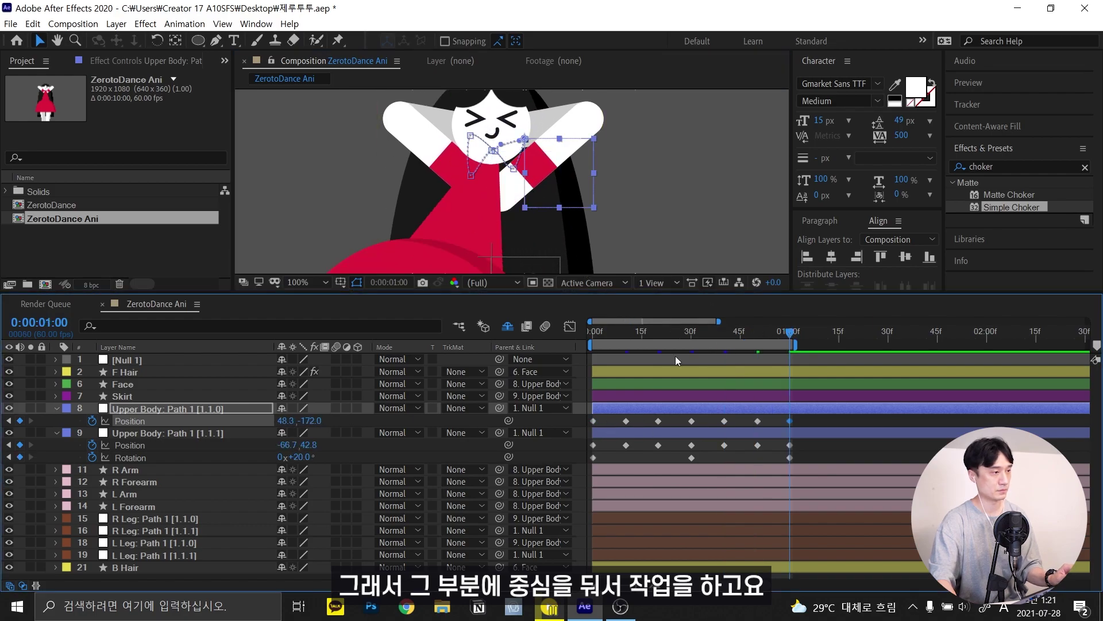
Scrub to frame 10, then to frame 30, to inspect the upper-body sway poses
drag(672, 334, 629, 336)
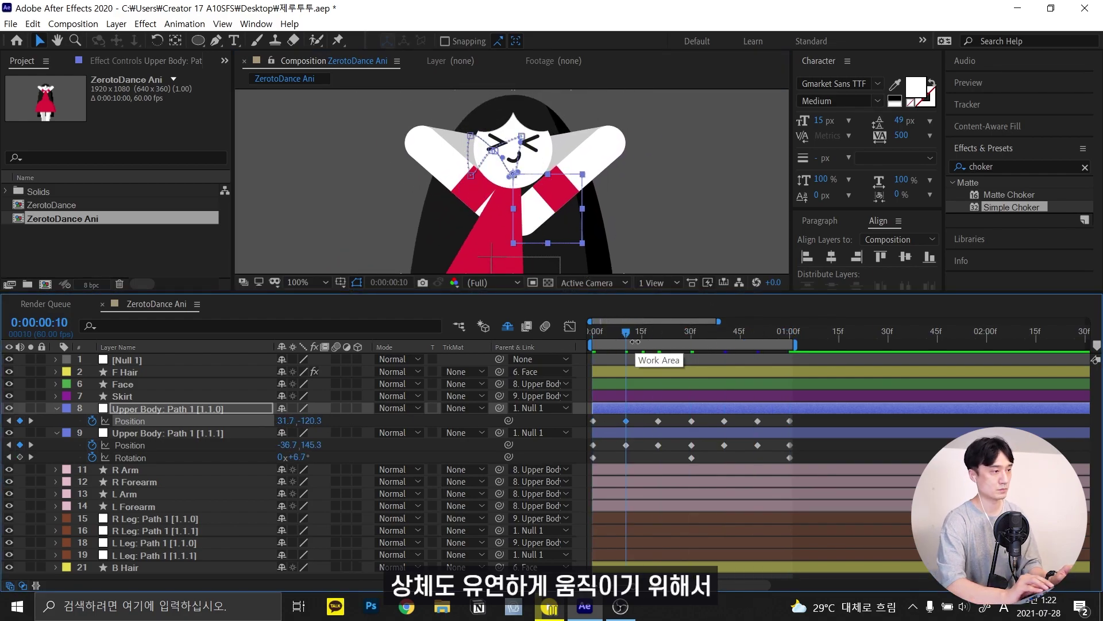
drag(655, 334, 680, 348)
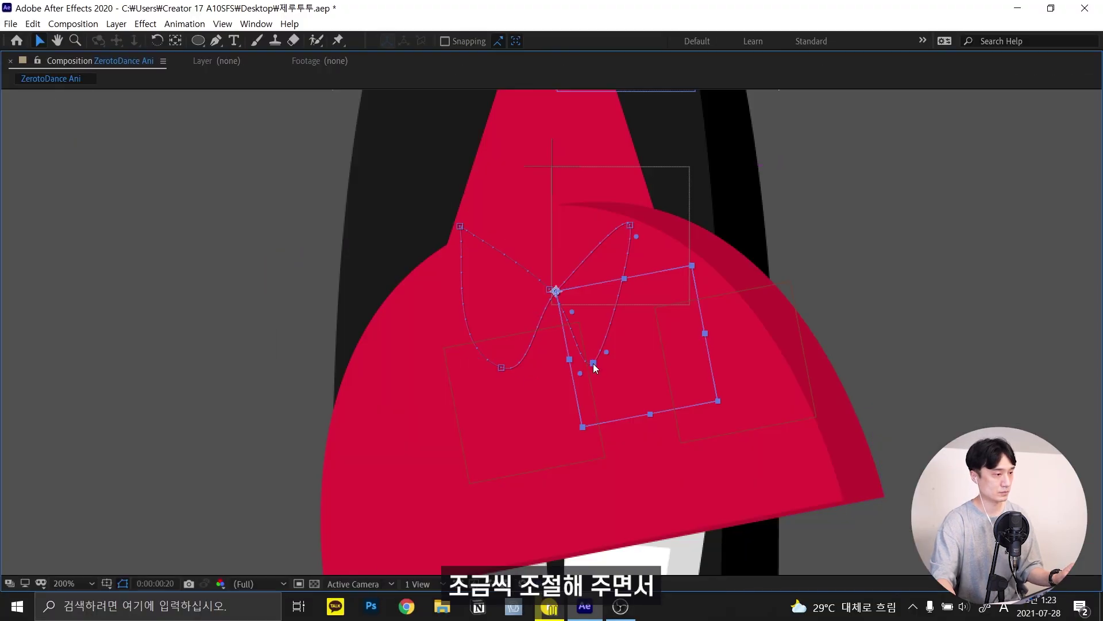
Smooth the hip controller's motion path and nudge the hip up and left at frame 20
drag(621, 347, 624, 346)
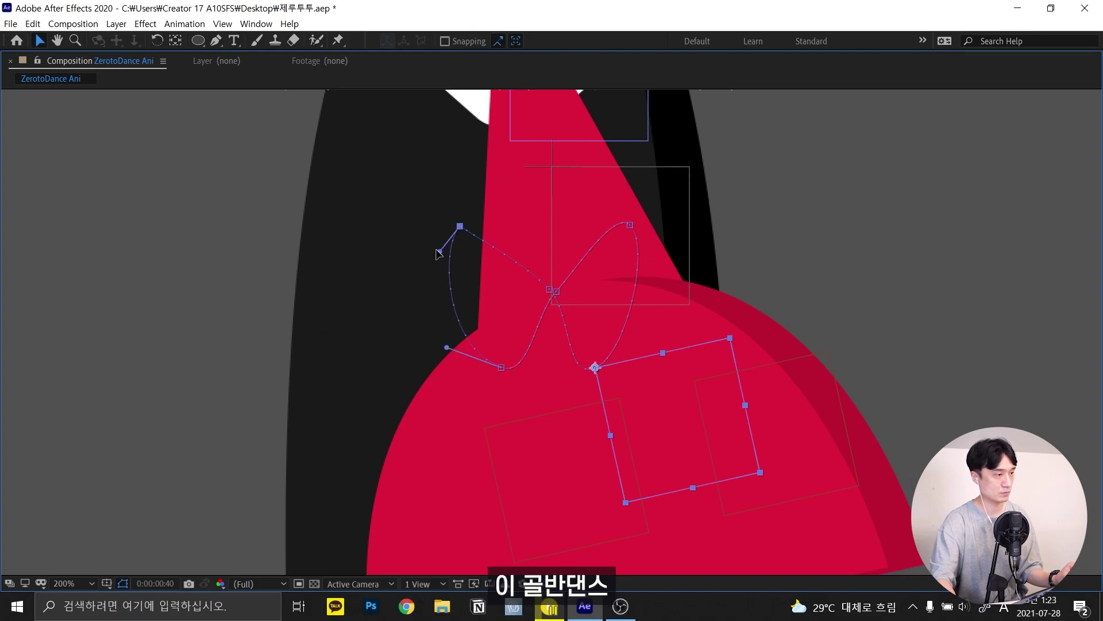
drag(437, 251, 438, 243)
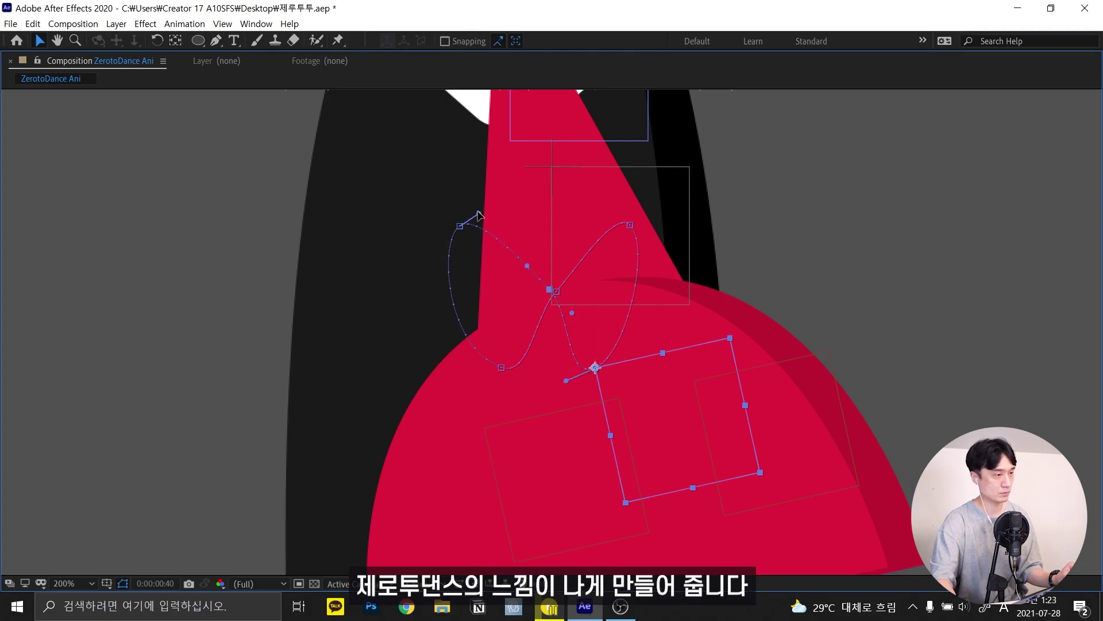
key(j)
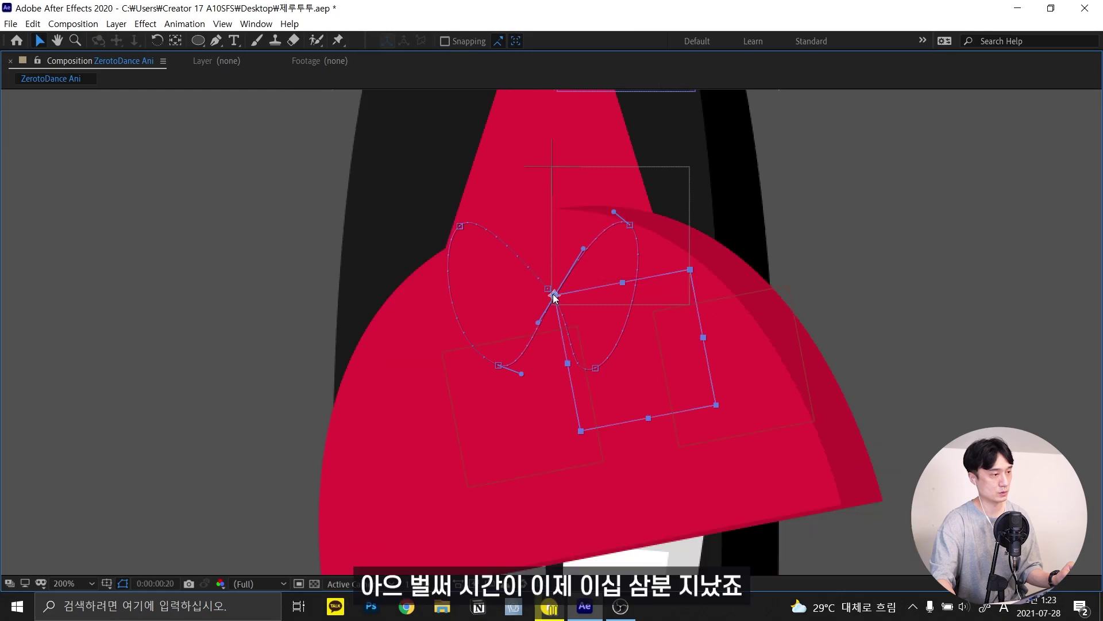
drag(577, 312, 572, 310)
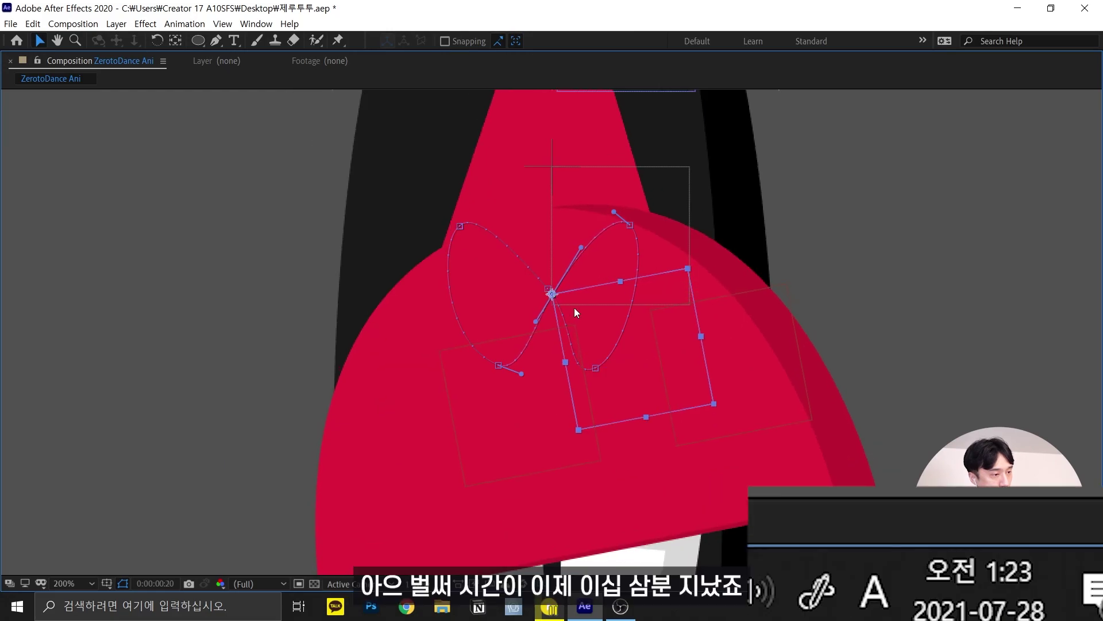
scroll(574, 308, up, 5)
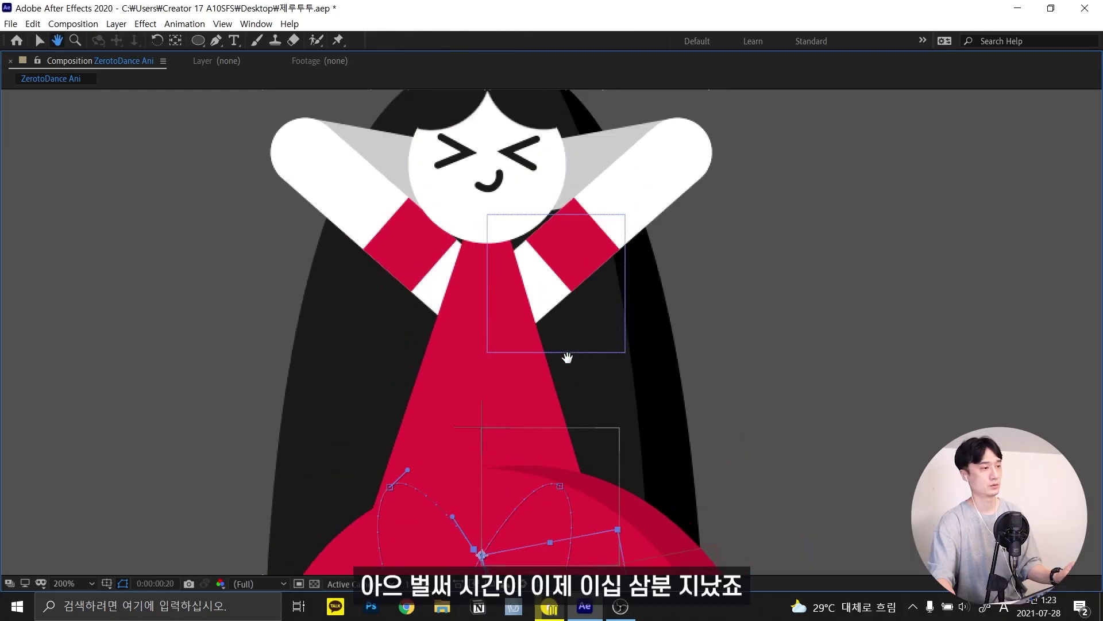
scroll(373, 247, up, 2)
scroll(374, 247, up, 3)
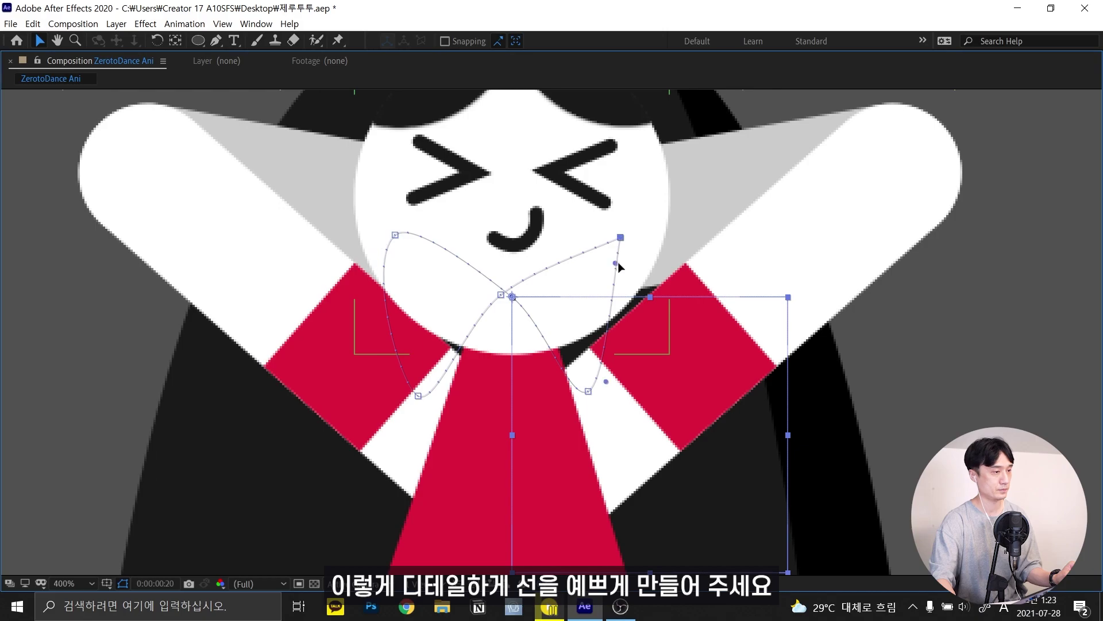
Round out the chest controller's motion path curves into a smoother loop
drag(637, 253, 648, 257)
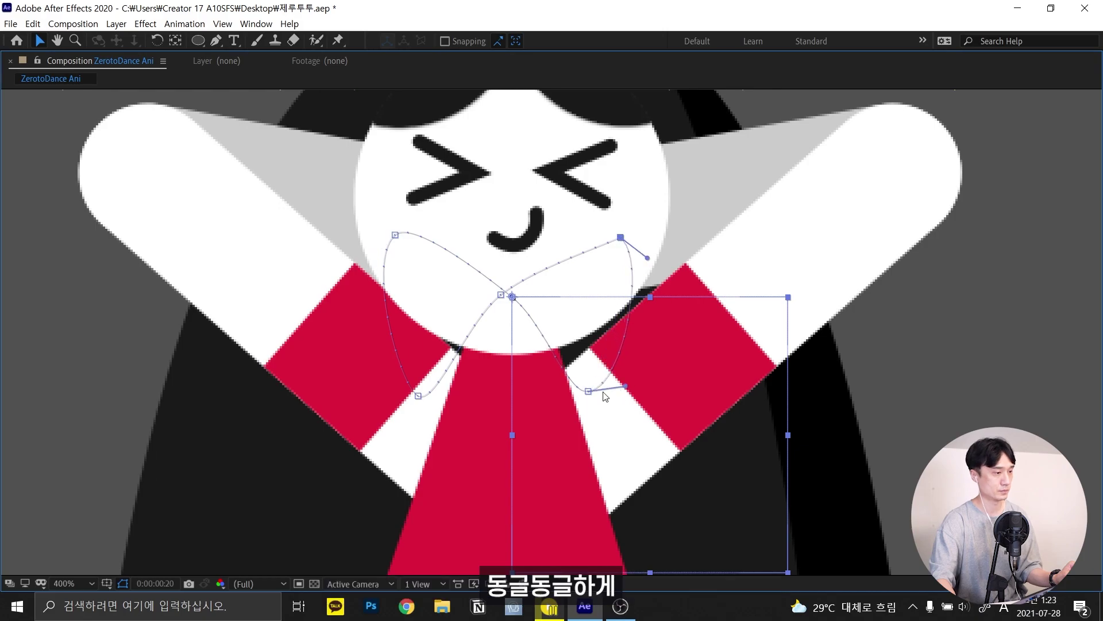
drag(501, 294, 541, 261)
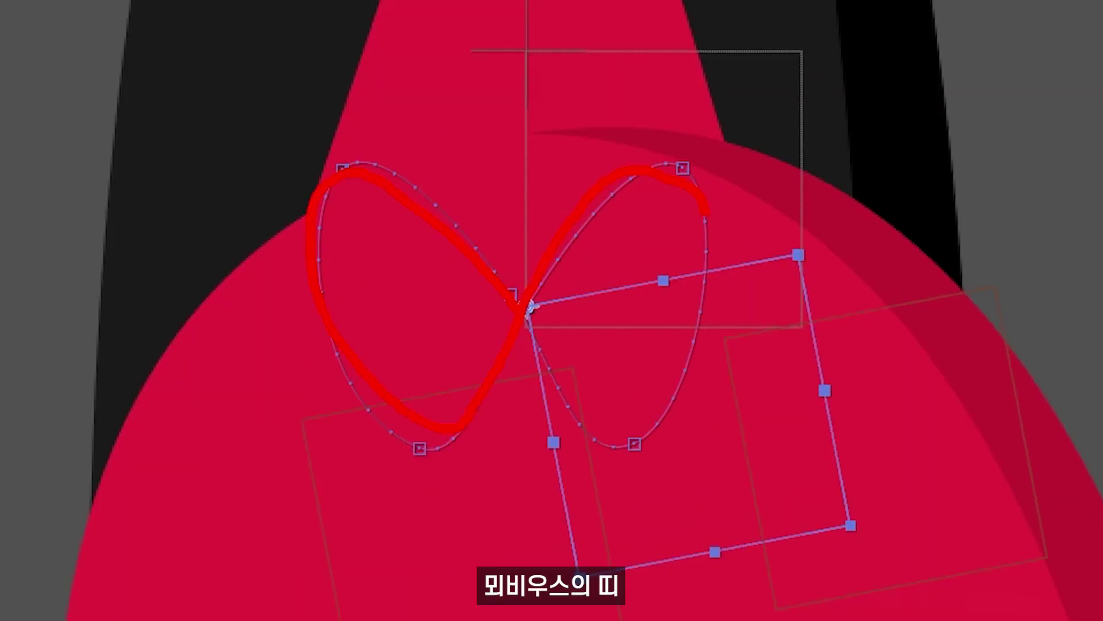
key(z)
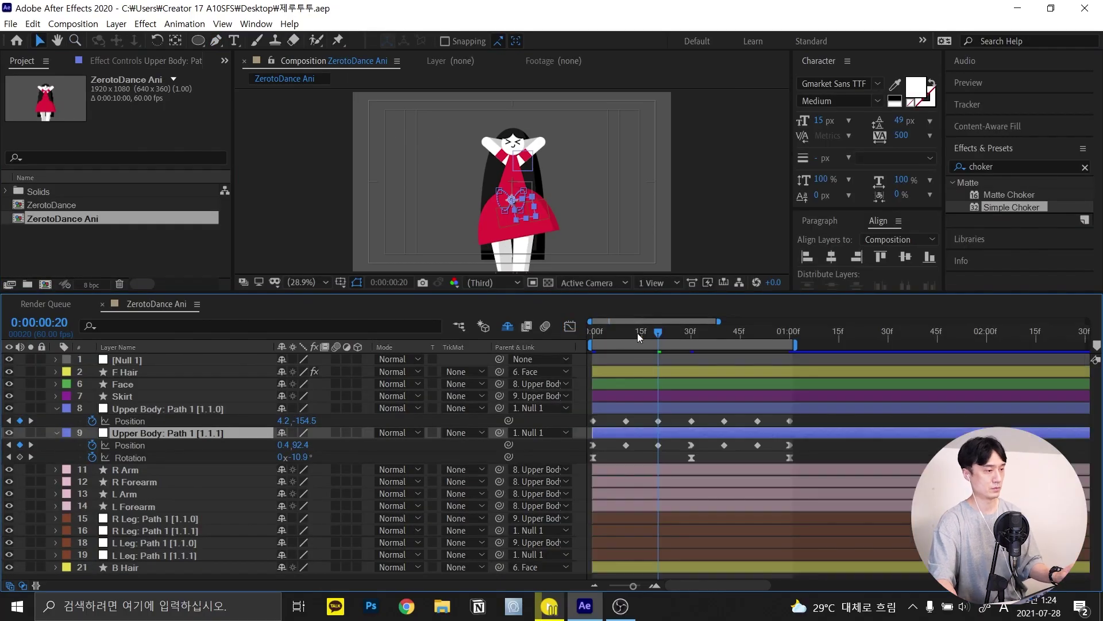
Select all upper-body Position keyframes in the Graph Editor, then return to layer bars at frame 8
double_click(724, 442)
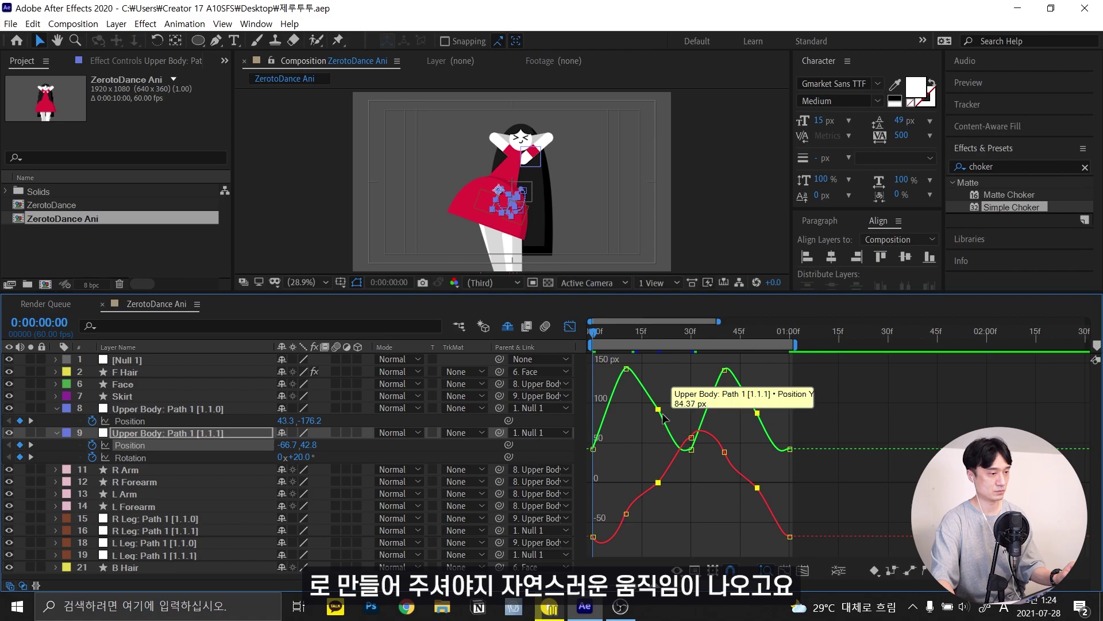
scroll(719, 454, down, 3)
scroll(505, 195, up, 5)
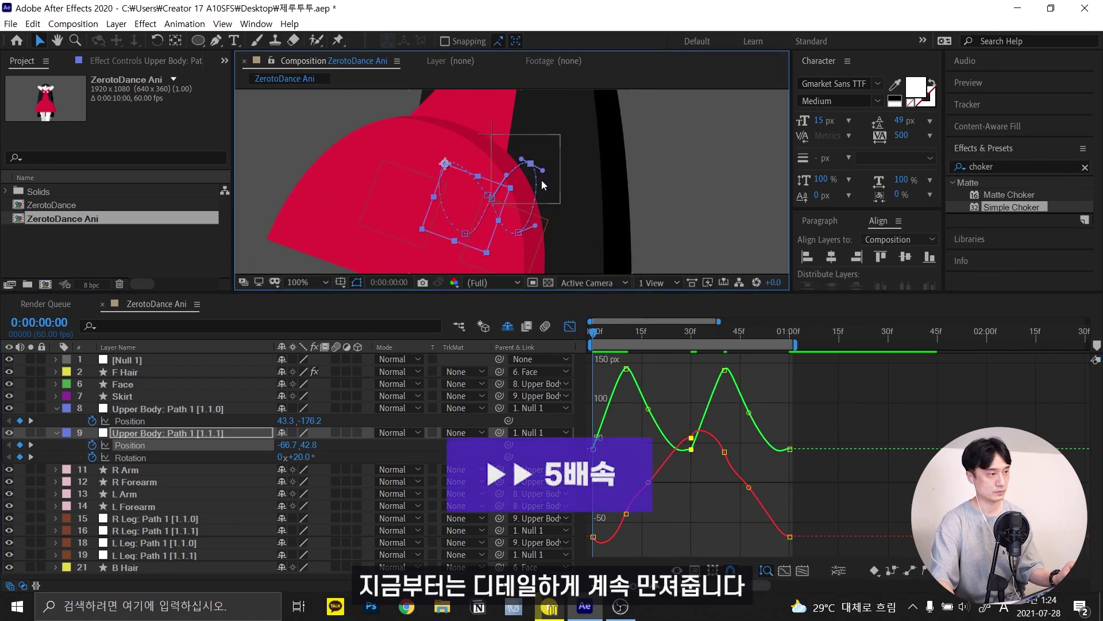
key(shift+F3)
click(636, 330)
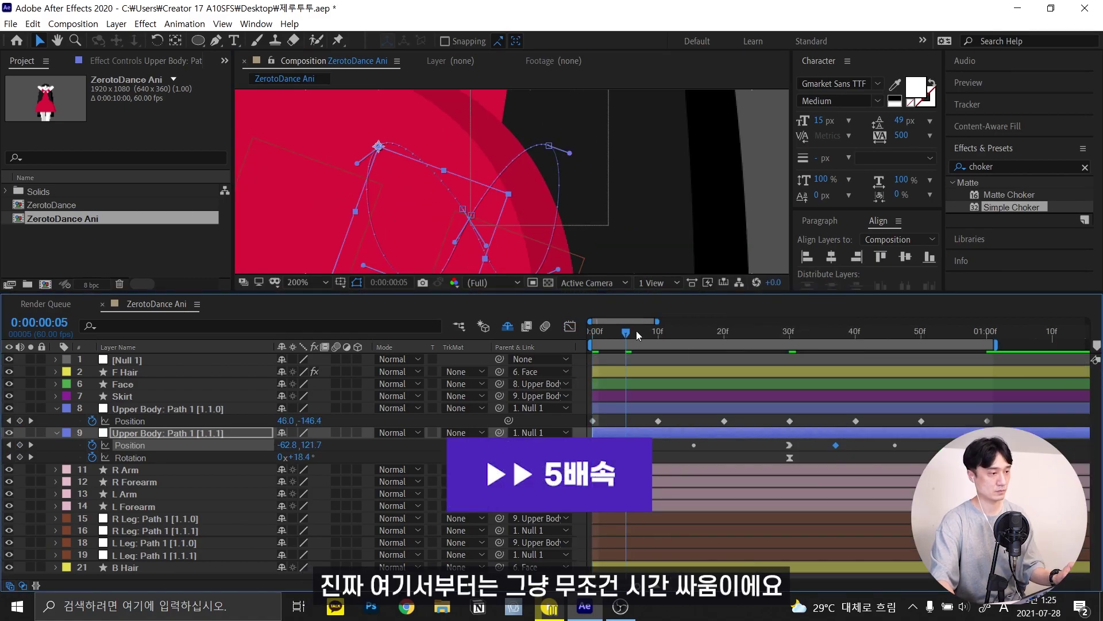
key(shift+slash)
Reveal Position on both legs' first path layers and go to frame 10
click(155, 519)
ctrl+click(154, 543)
key(p)
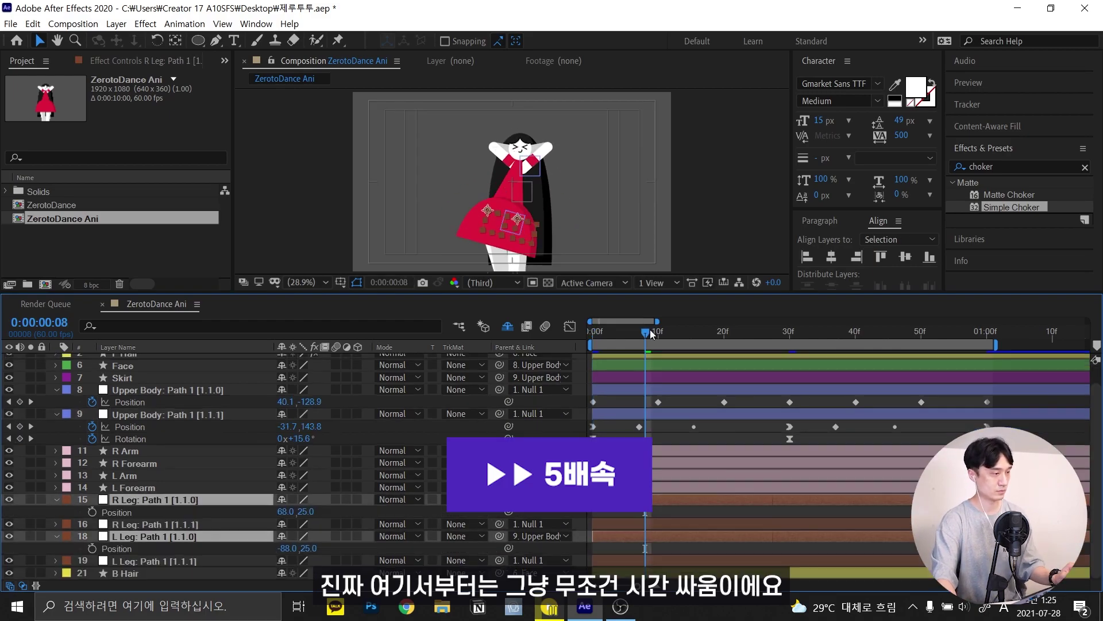
scroll(505, 195, up, 3)
click(658, 331)
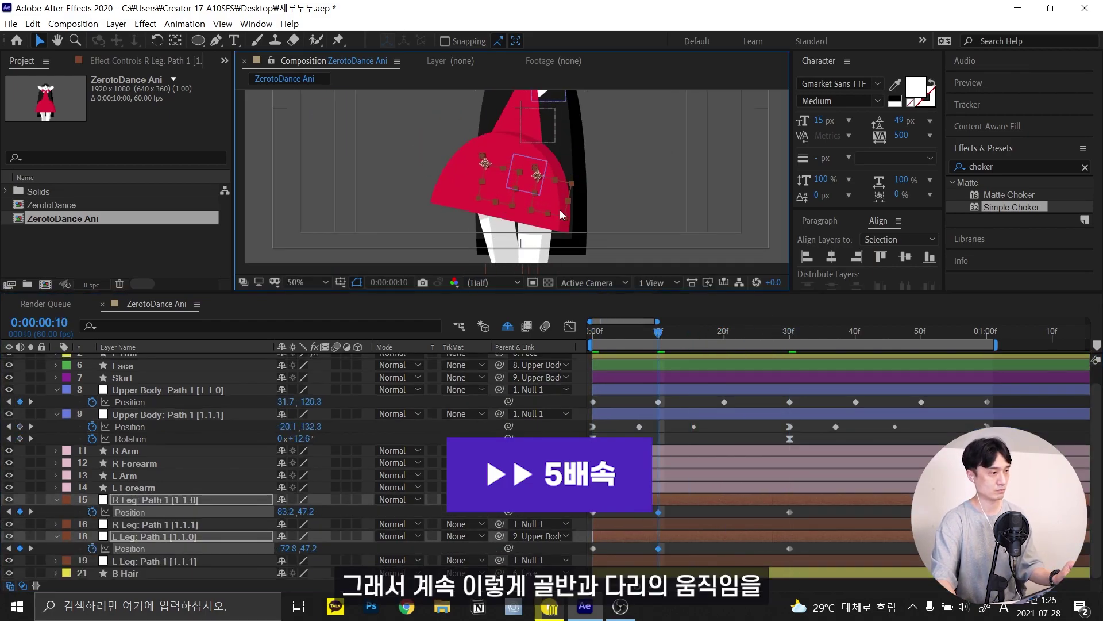
key(p)
Shift the legs' second path layers into the frame-10 pose and scrub to check it
click(155, 511)
ctrl+click(154, 549)
key(p)
drag(575, 218, 522, 260)
key(Home)
key(shift+slash)
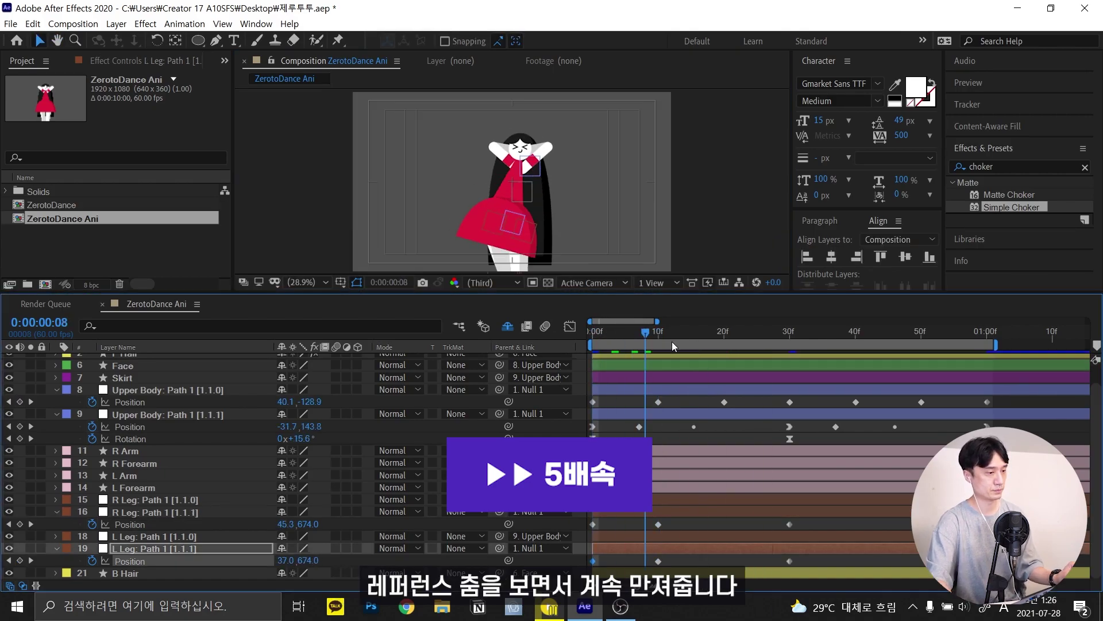
drag(671, 342, 855, 339)
Reselect the legs' first path layers and move to the one-second mark to pose the left leg
click(155, 499)
ctrl+click(154, 536)
key(p)
key(Home)
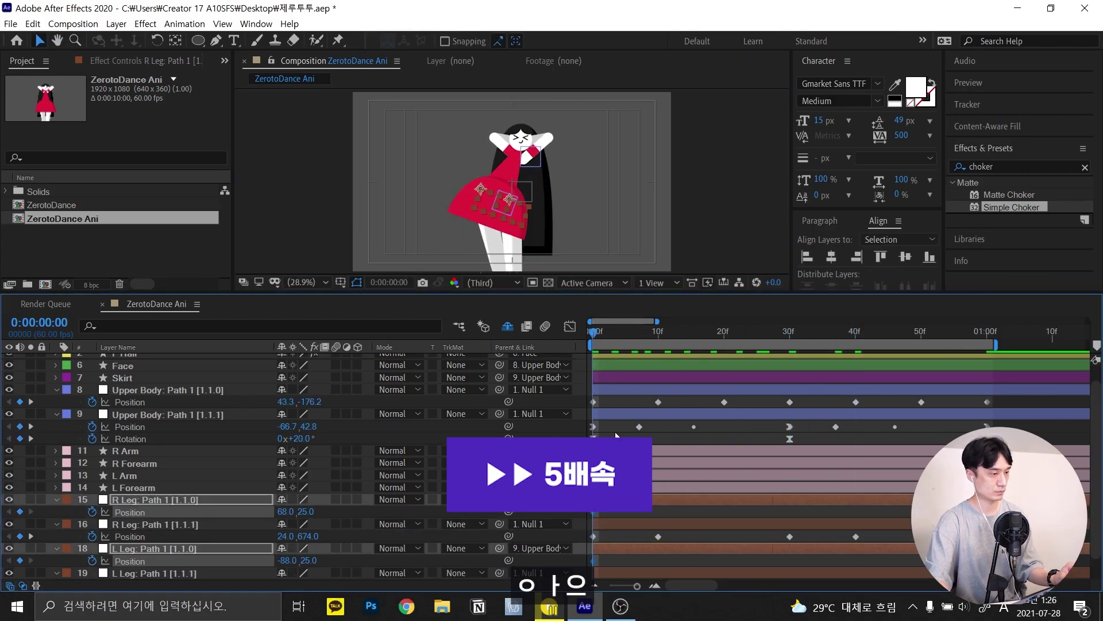
click(158, 502)
click(986, 339)
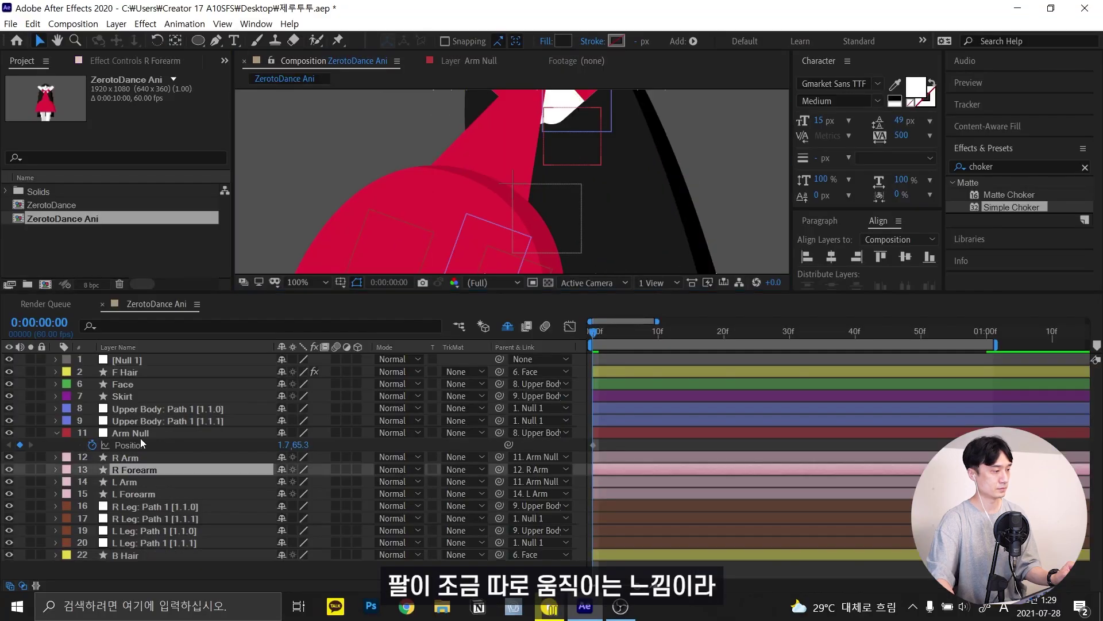
Pose Arm Null left at frame 0 and right at frame 30 with rotation, checking the reference clip
drag(546, 213, 542, 238)
key(w)
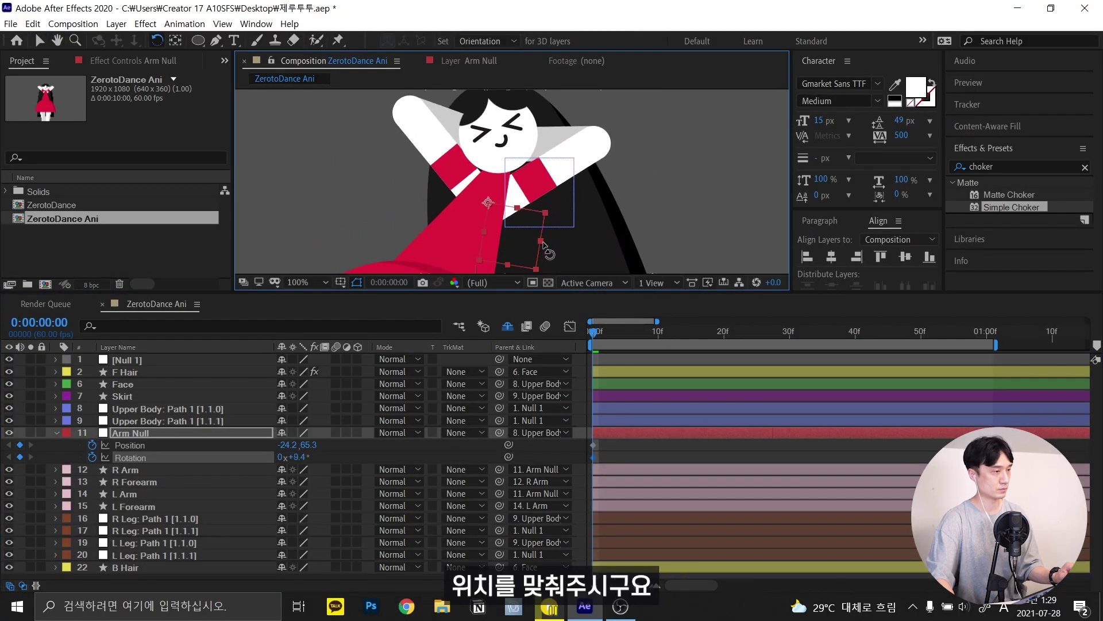
click(789, 332)
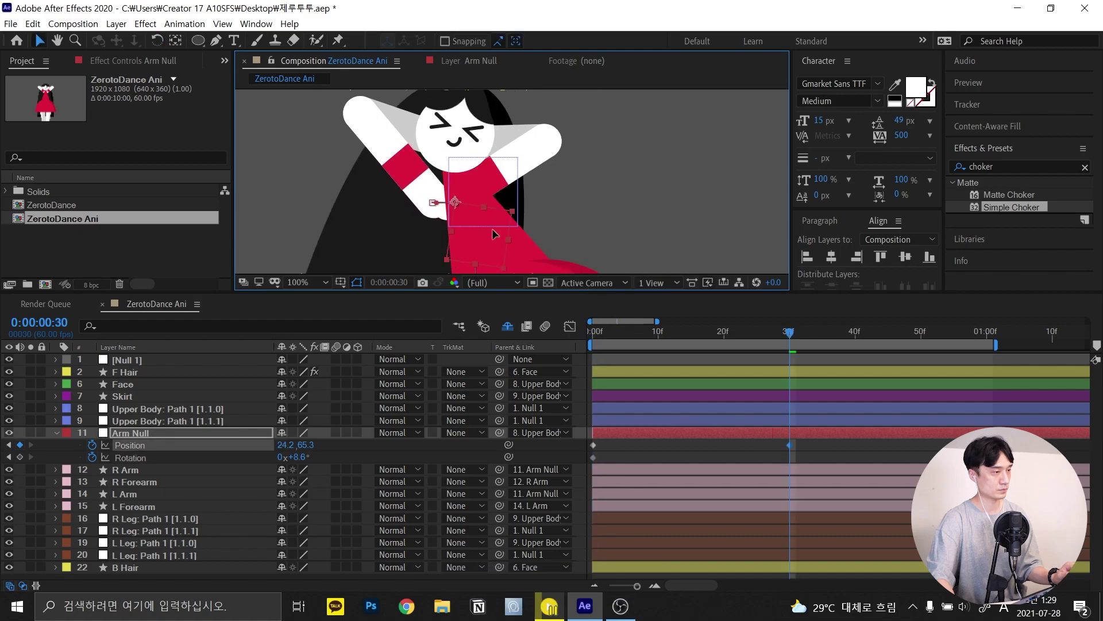
mouse_move(454, 195)
mouse_down()
mouse_move(480, 195)
mouse_move(500, 233)
mouse_up()
key(w)
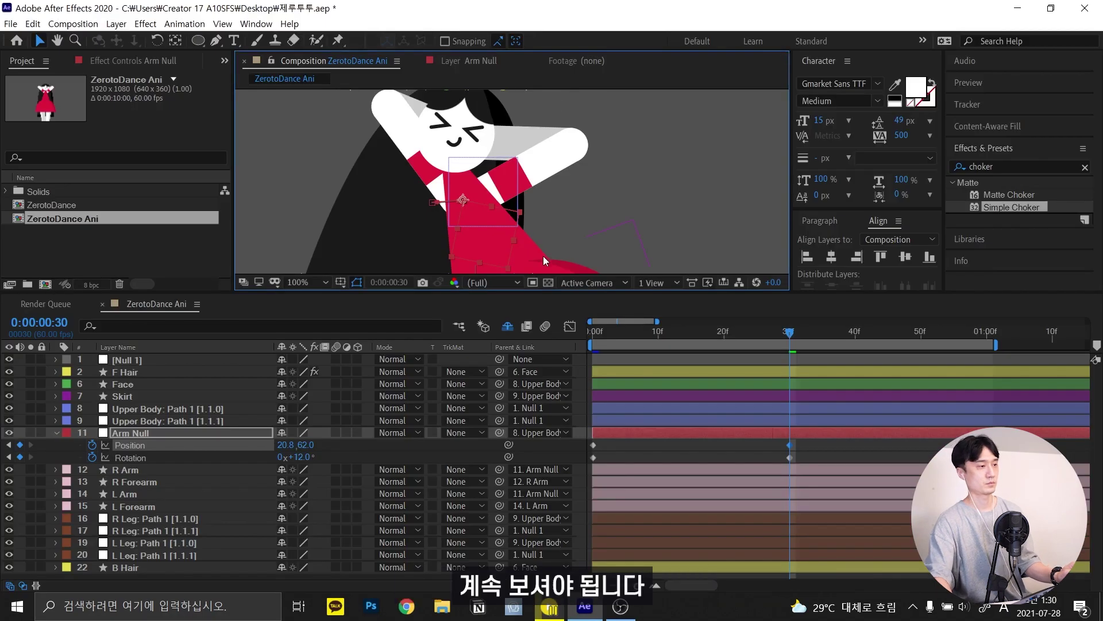
key(alt+Tab)
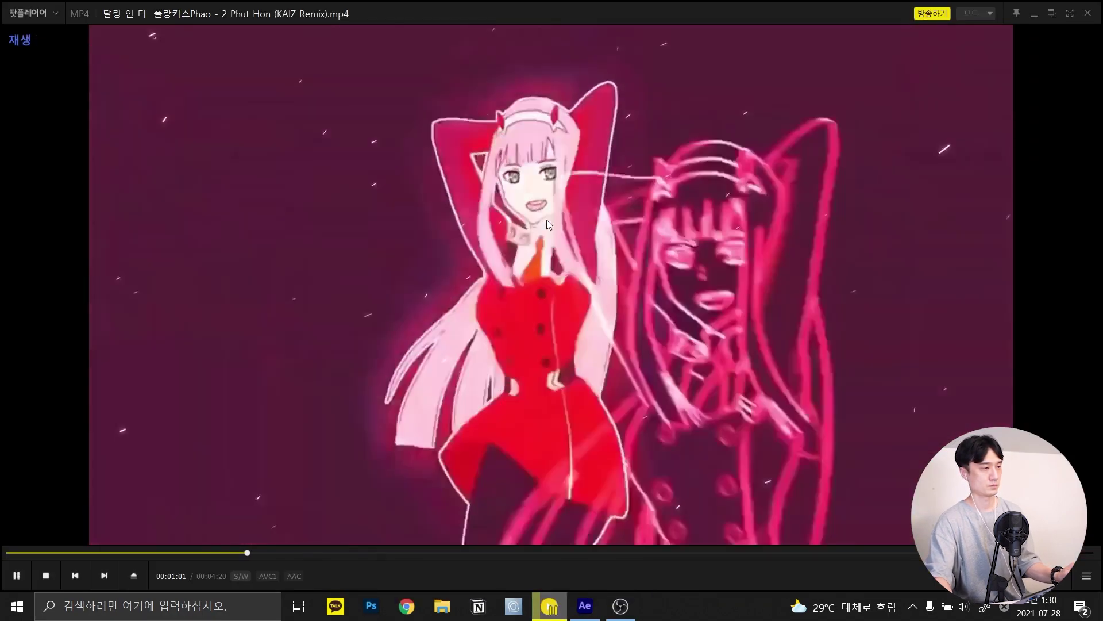
key(alt+Tab)
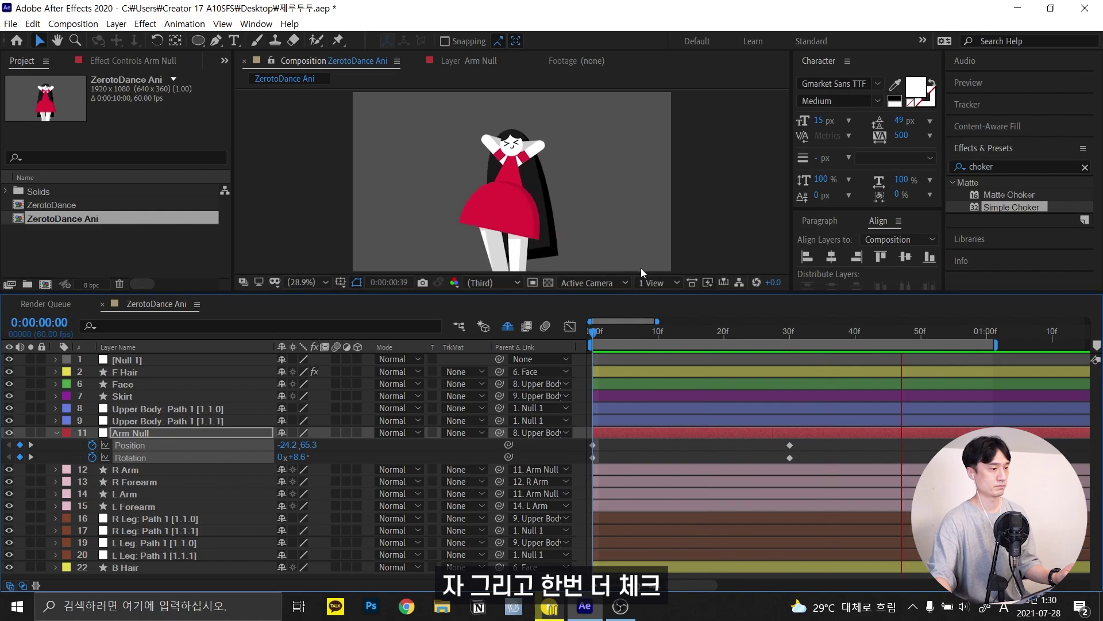
Preview the dance with the viewer maximized, then restore the layout and scroll the timeline
click(626, 334)
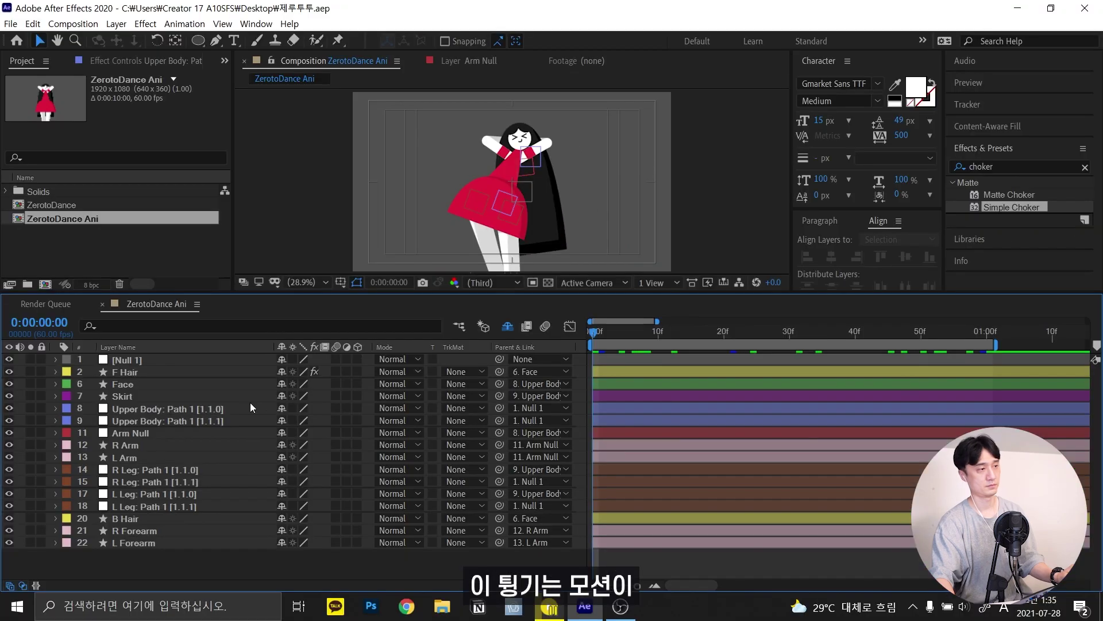
key(grave)
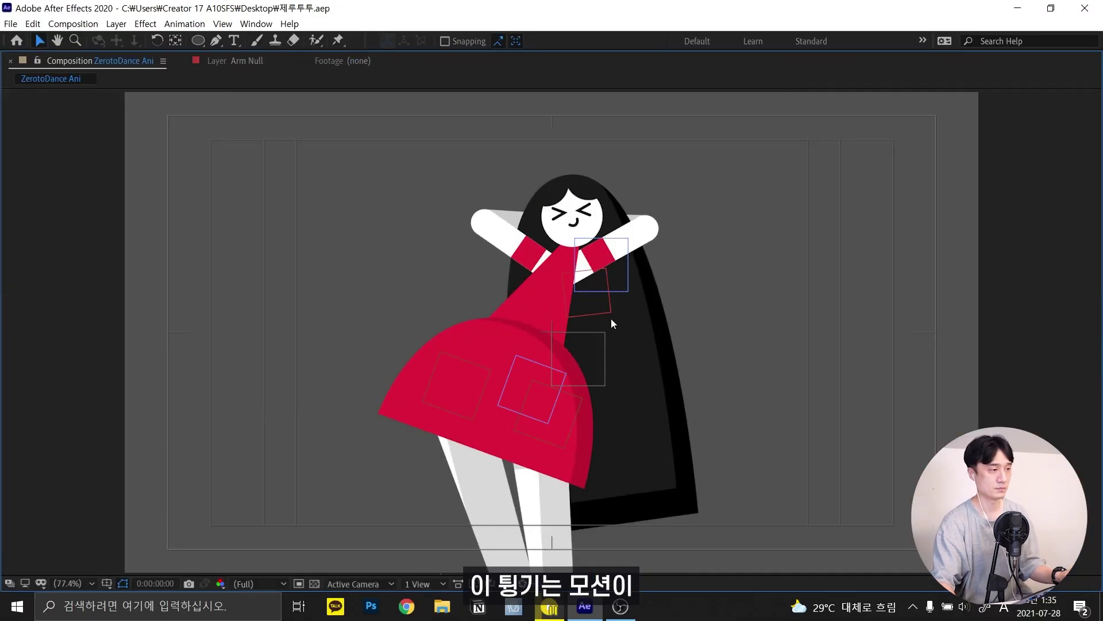
key(space)
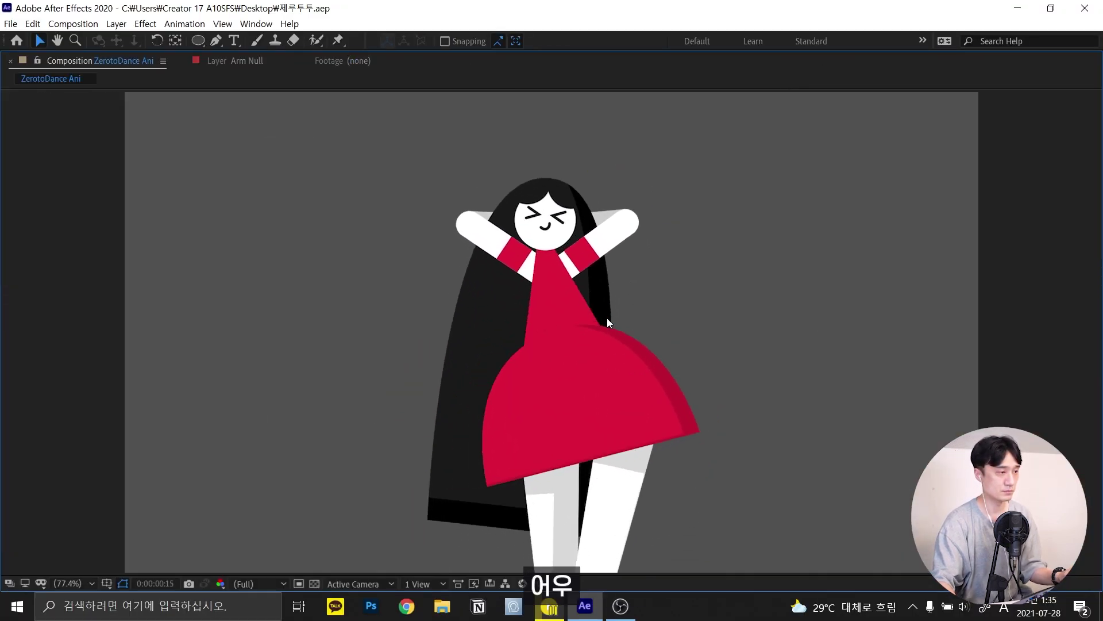
key(space)
key(grave)
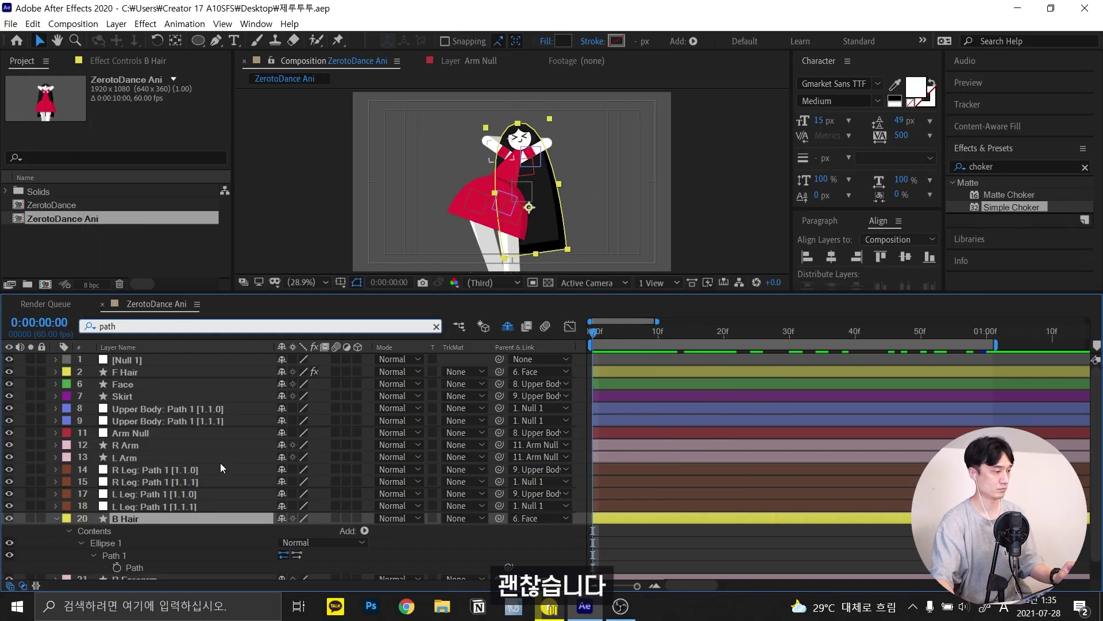
scroll(219, 463, down, 1)
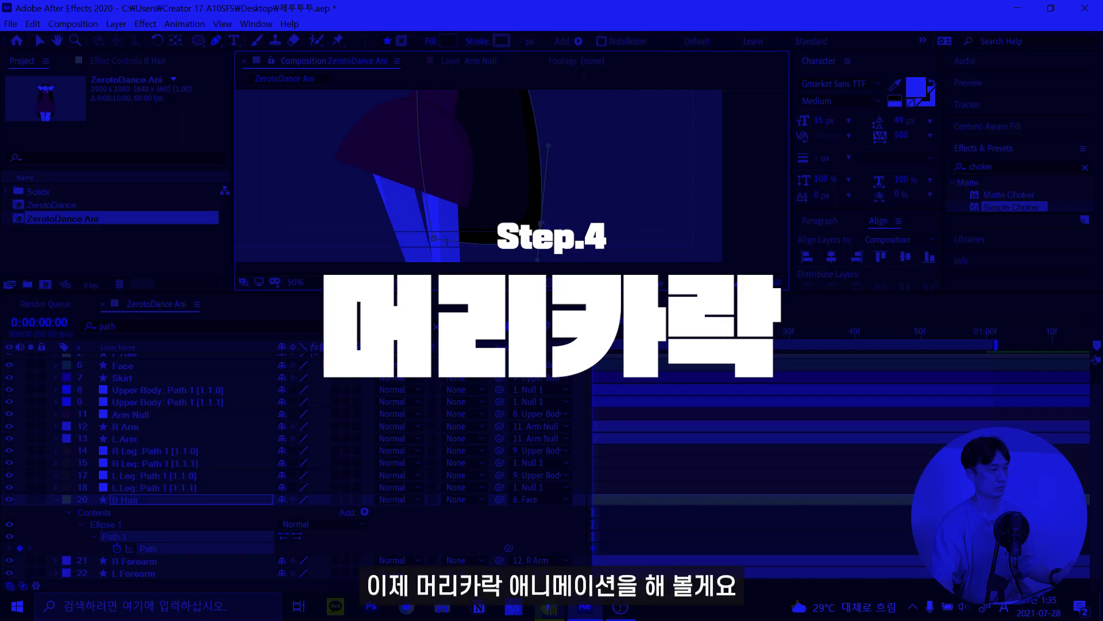
Reshape the back hair's curve at the start and its left curve at frame 30
drag(524, 173, 510, 192)
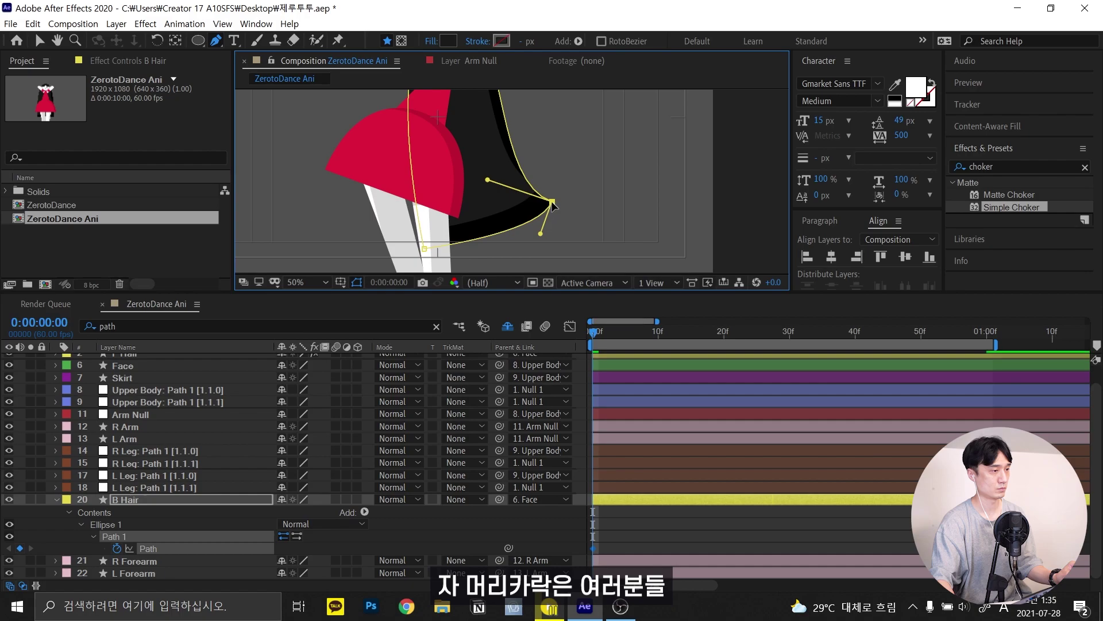
click(789, 332)
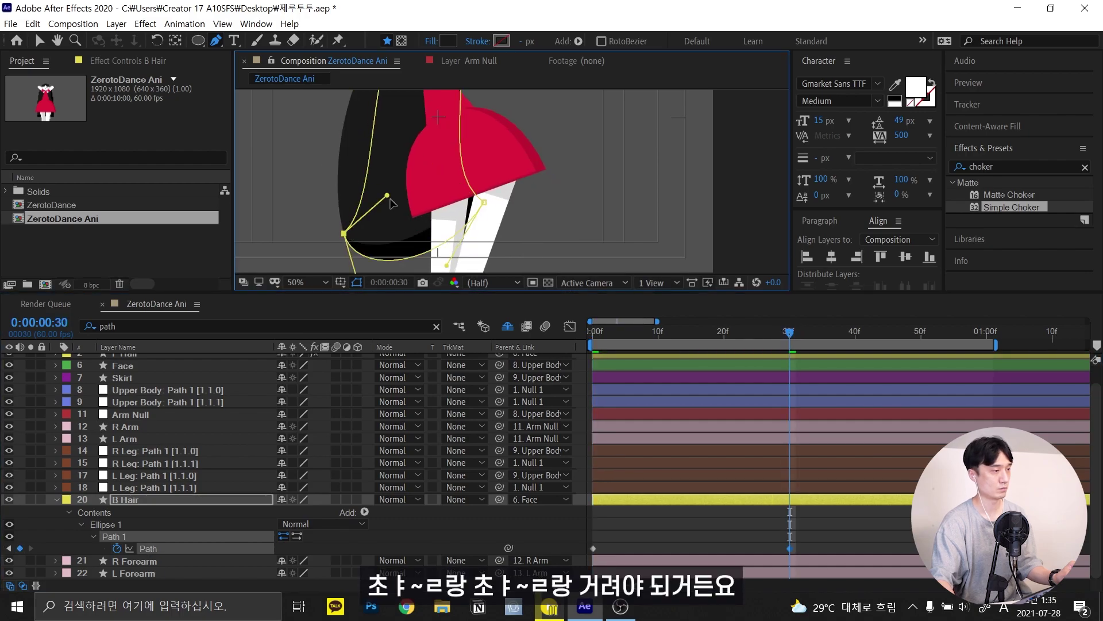
drag(390, 200, 394, 203)
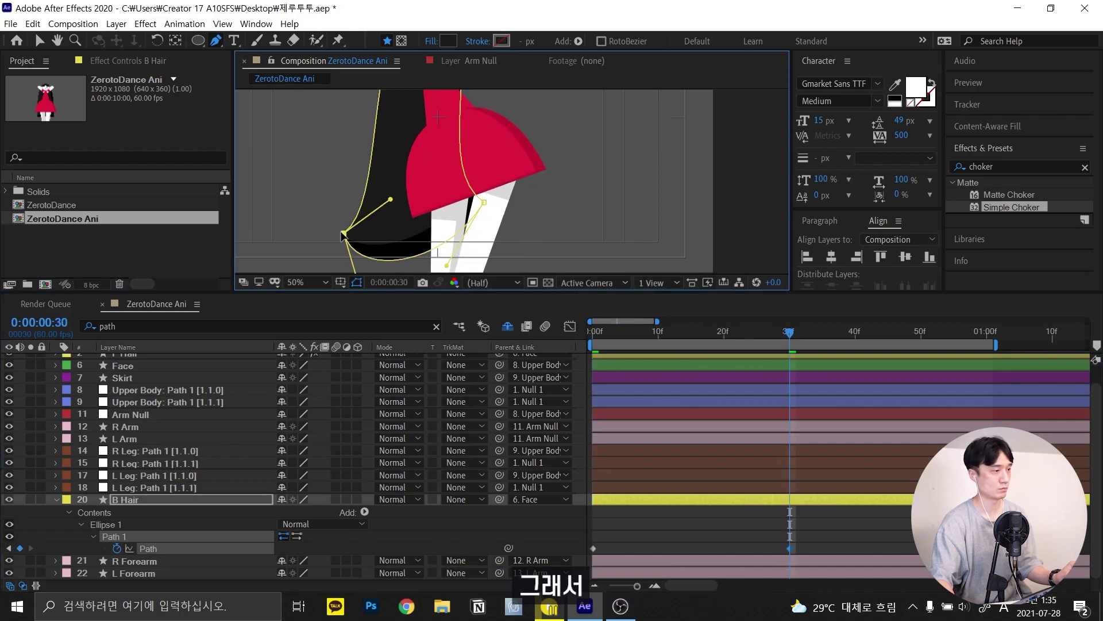
key(Home)
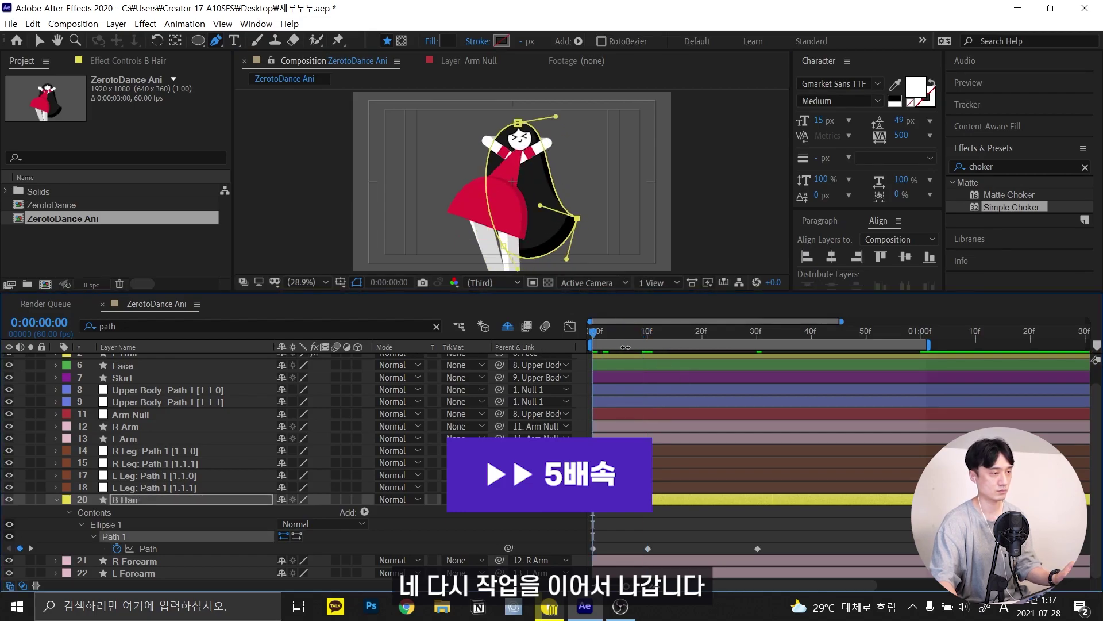
Pose the hair shape at further frames, including 40 and 20, previewing the sway
click(762, 332)
click(812, 332)
key(space)
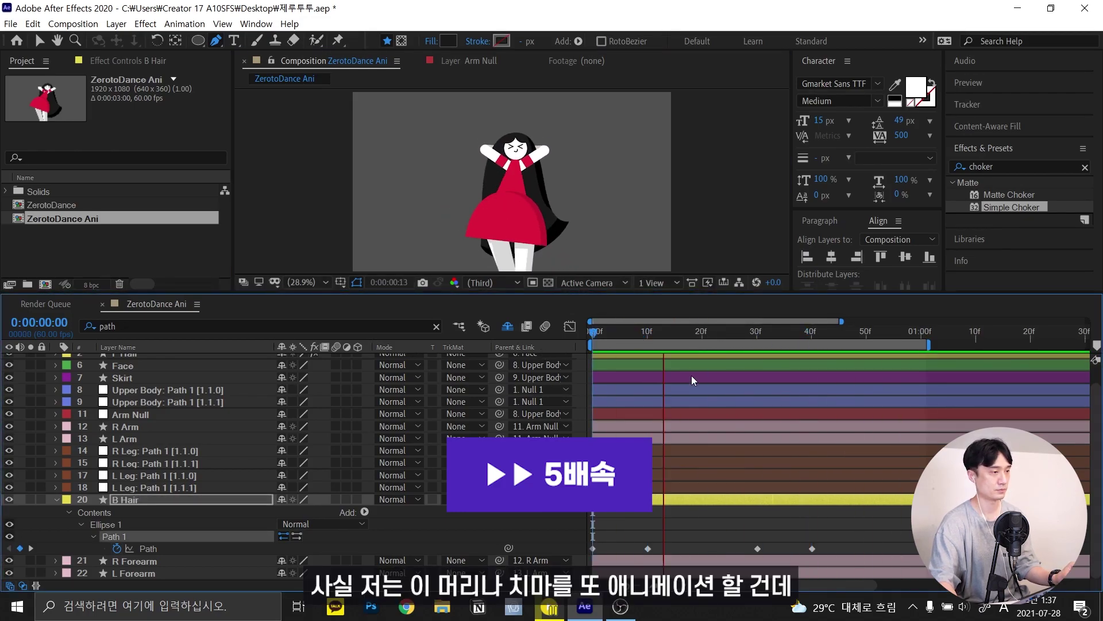
key(v)
click(701, 332)
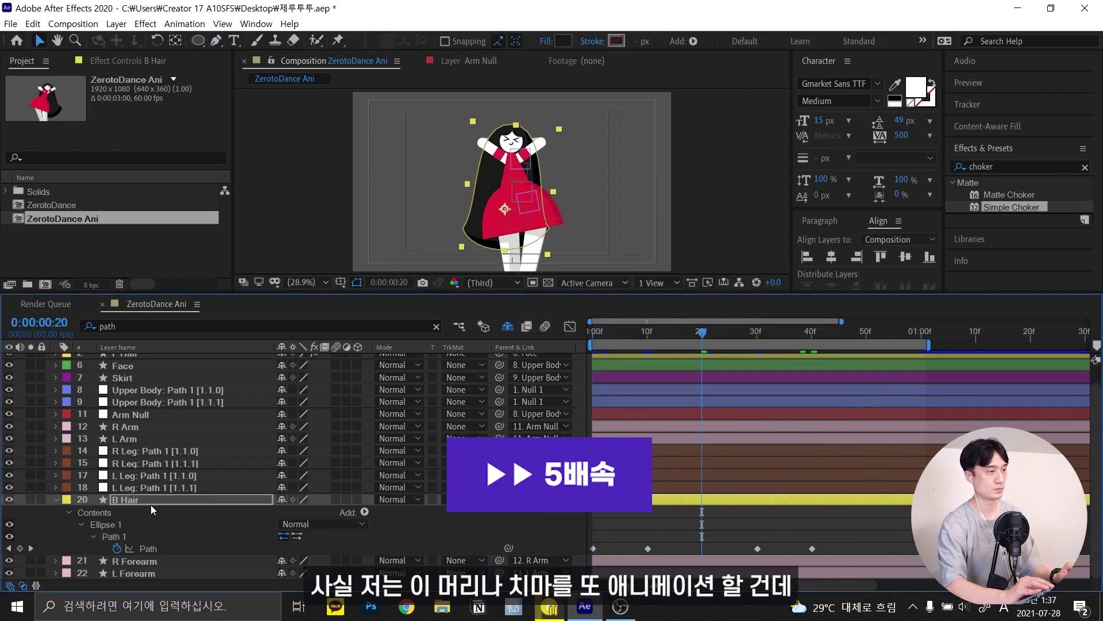
key(g)
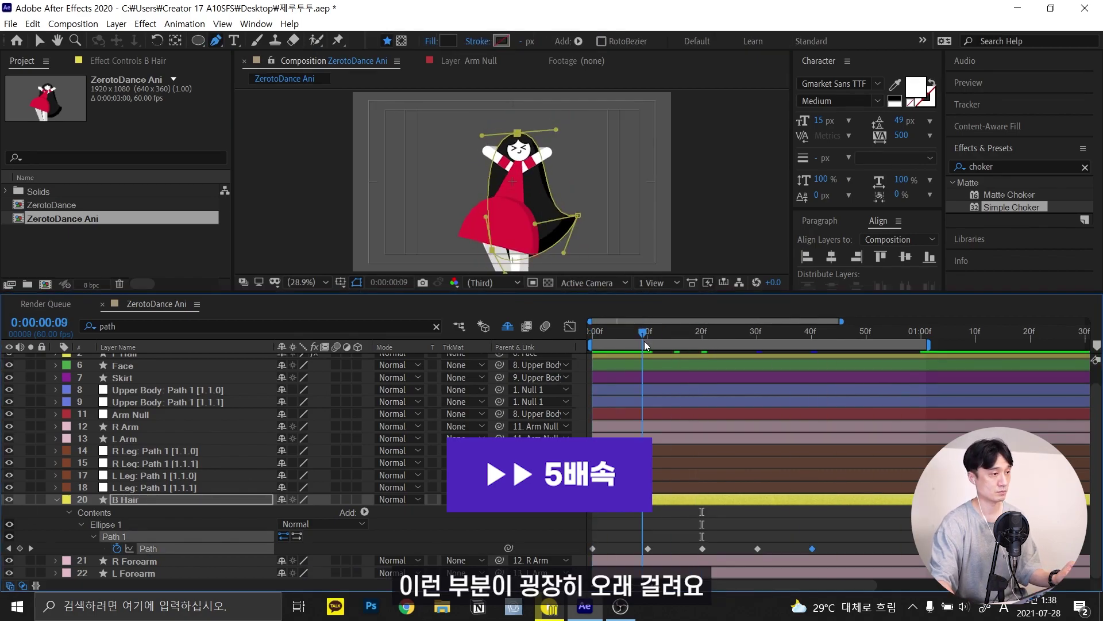
Return to the 30f hair keyframe, shift its upper-left point right, and replay the sway
click(866, 334)
key(space)
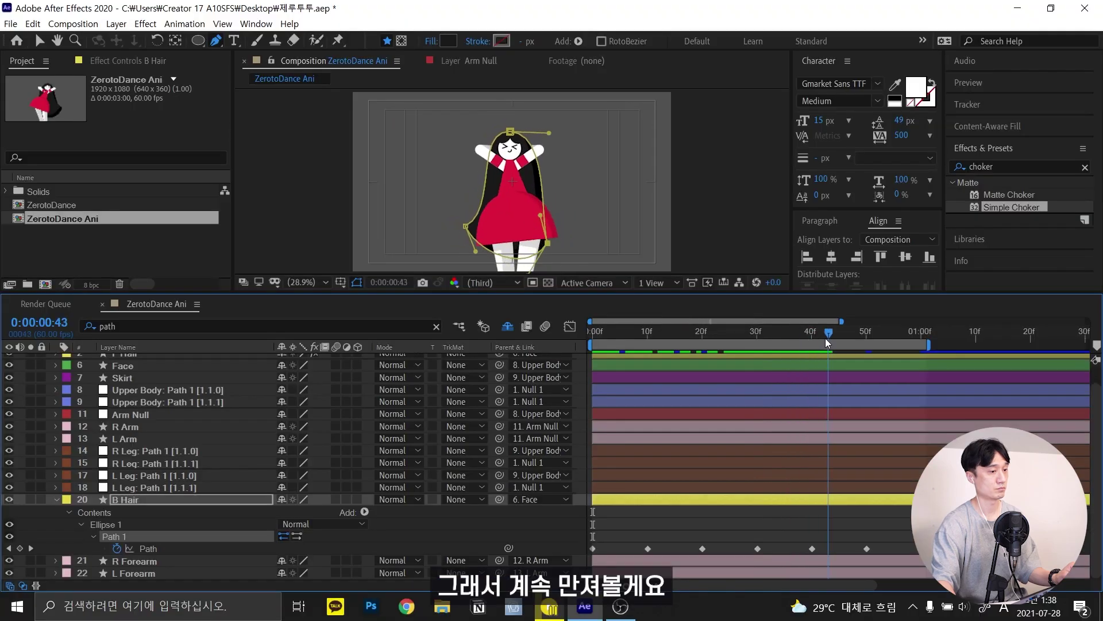
drag(826, 339, 758, 332)
click(462, 164)
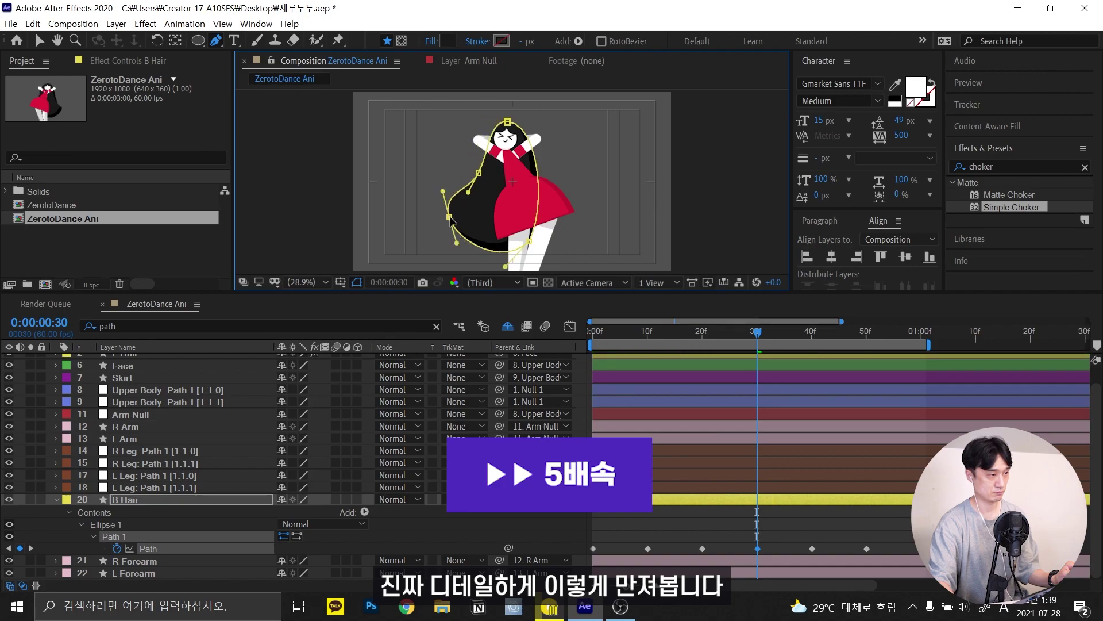
mouse_move(442, 191)
mouse_down()
mouse_move(456, 191)
mouse_move(453, 224)
mouse_up()
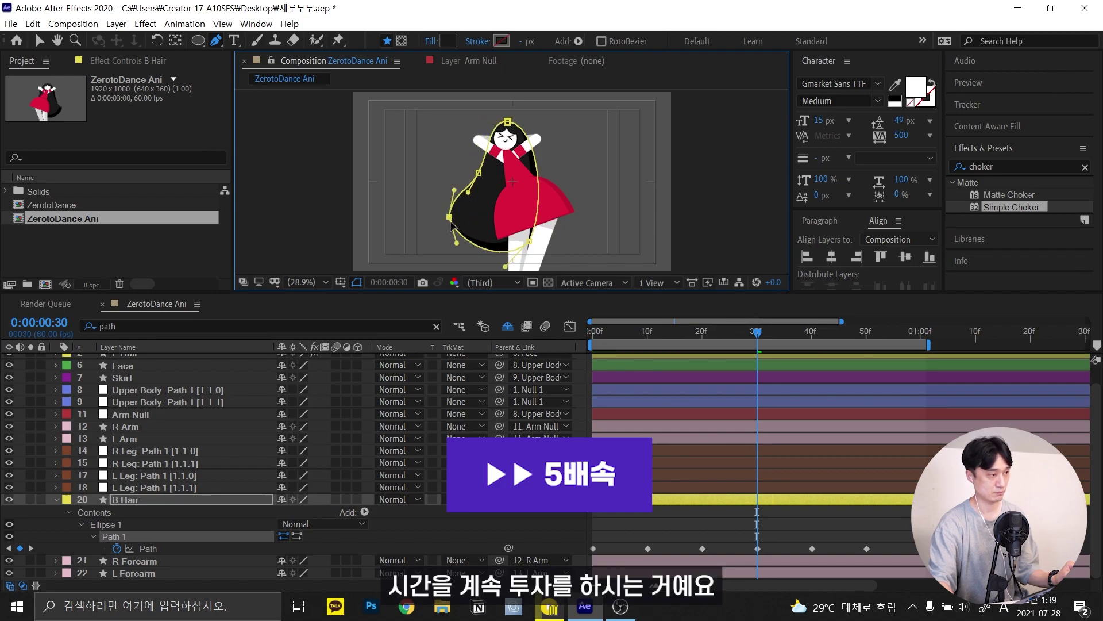
key(space)
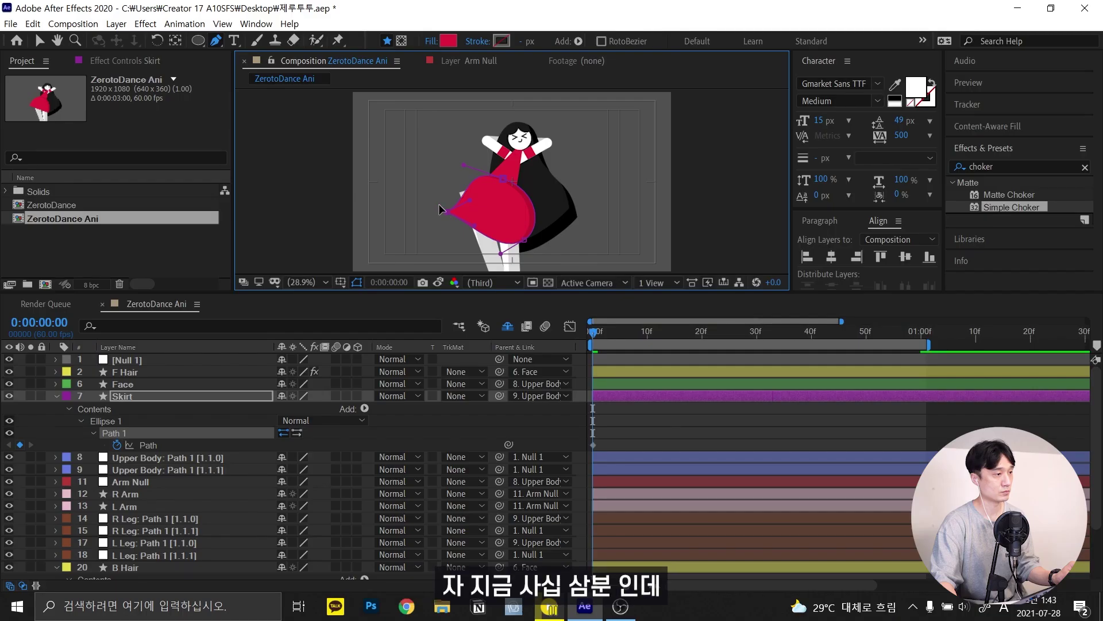
Reshape the skirt outline at the start, flare its right edge at frame 30, and add a 10f keyframe
drag(459, 226, 510, 227)
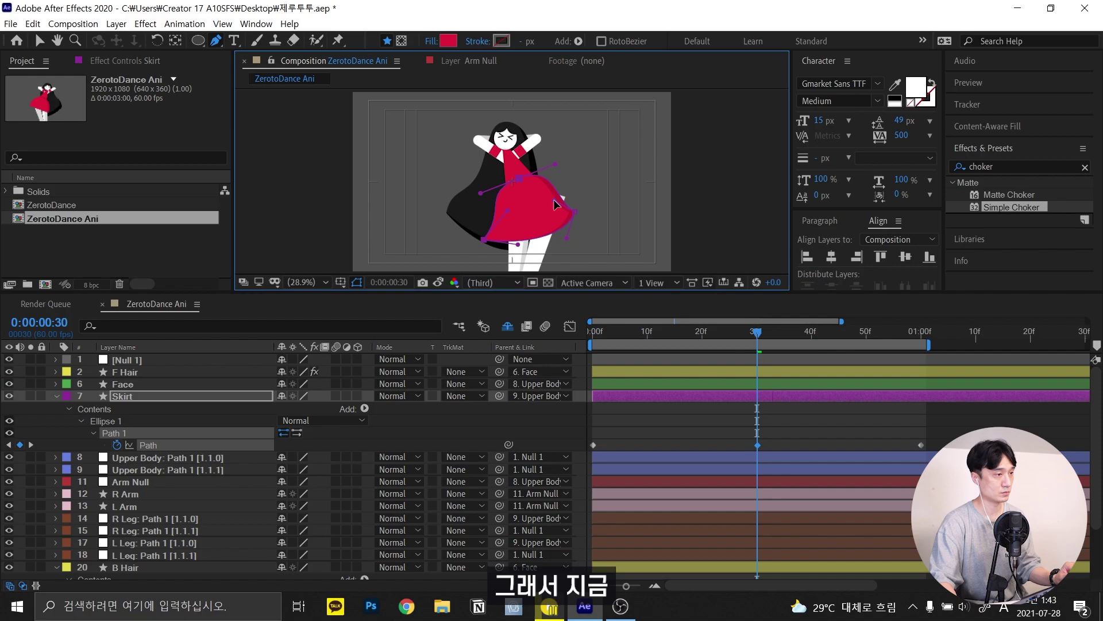
drag(552, 202, 583, 204)
drag(484, 239, 496, 218)
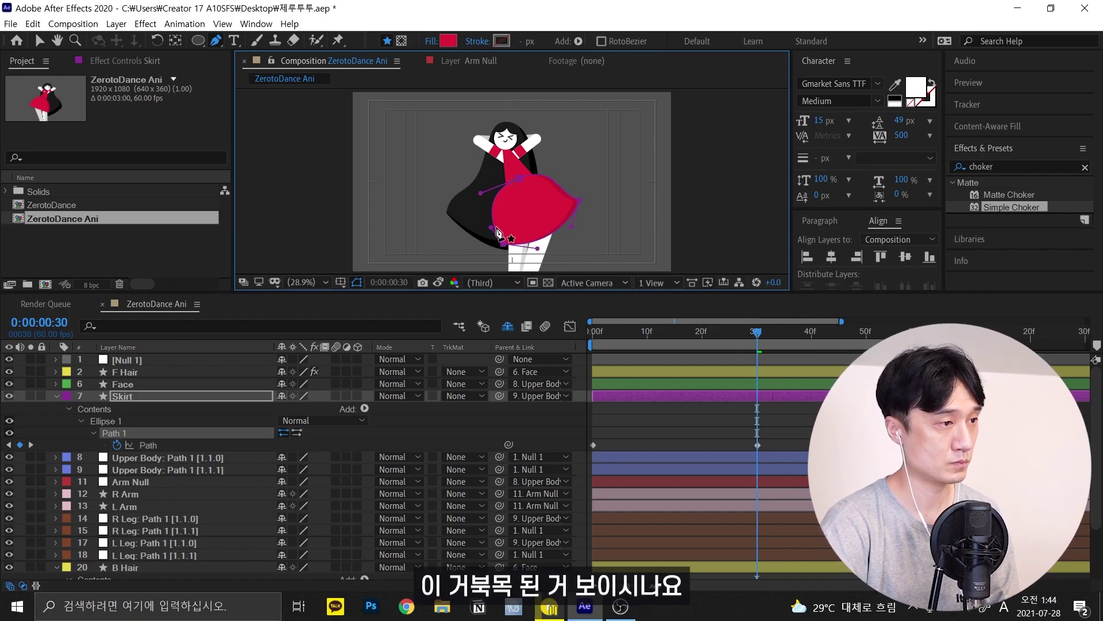
key(shift+Page_Up)
key(shift+Page_Up)
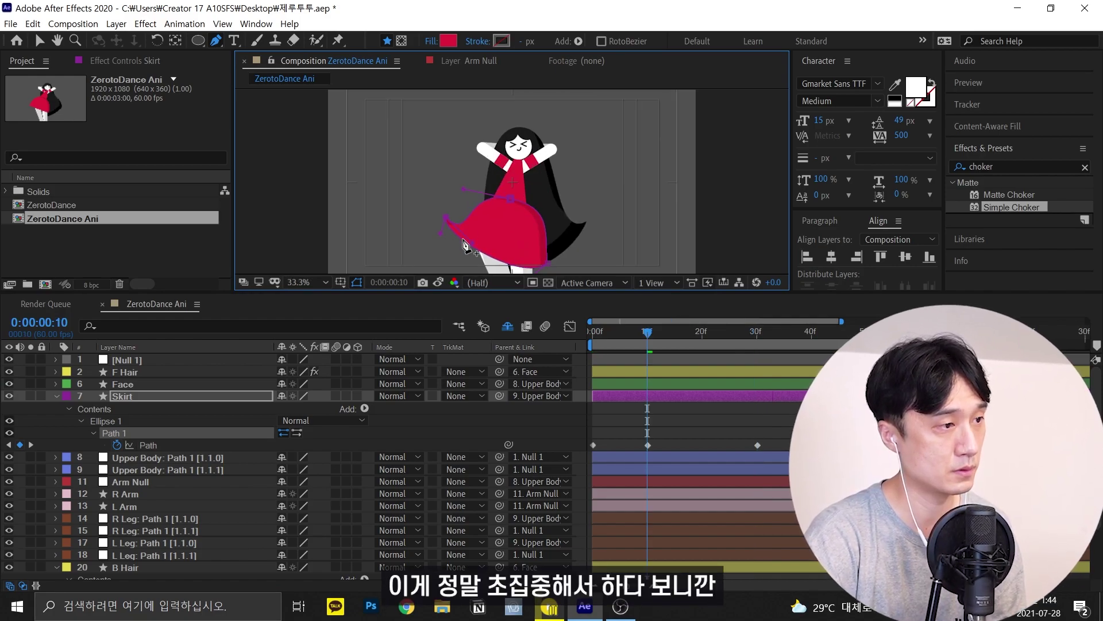
scroll(443, 236, up, 4)
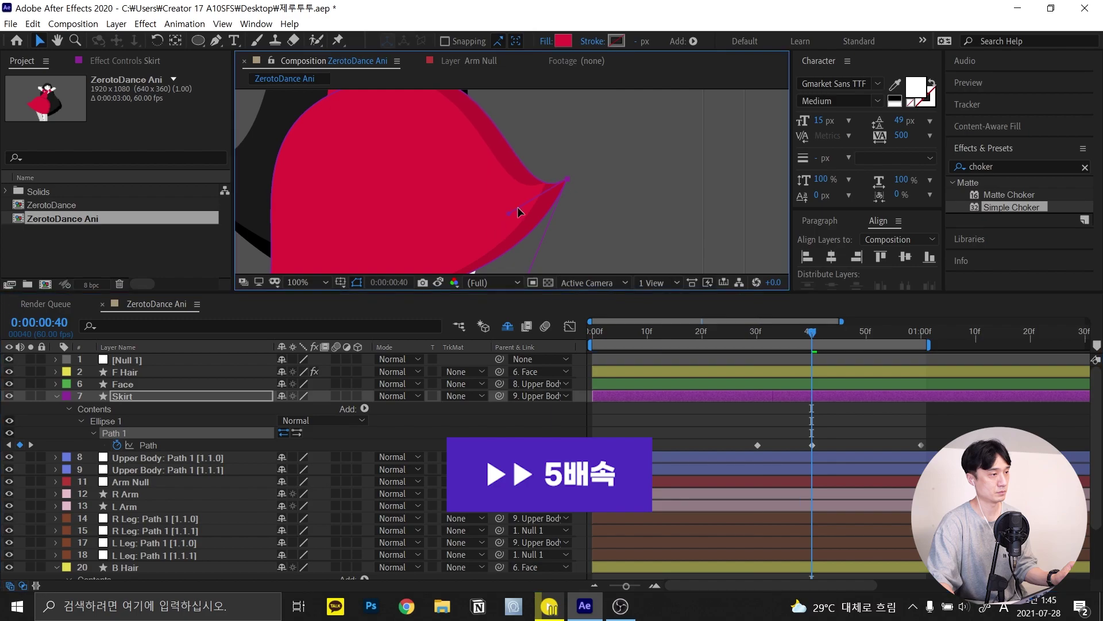
scroll(518, 212, down, 4)
key(shift+Page_Up)
key(shift+Page_Up)
key(shift+Page_Up)
key(g)
key(space)
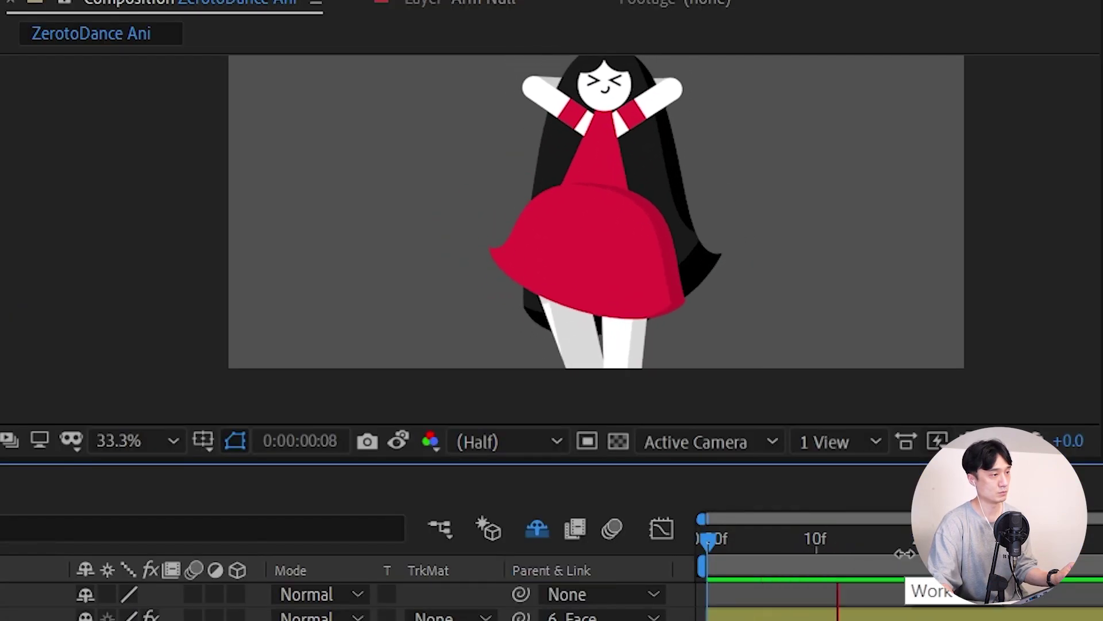
Preview the skirt swing from frame 24 and step through the reference dance clip
drag(713, 543, 969, 555)
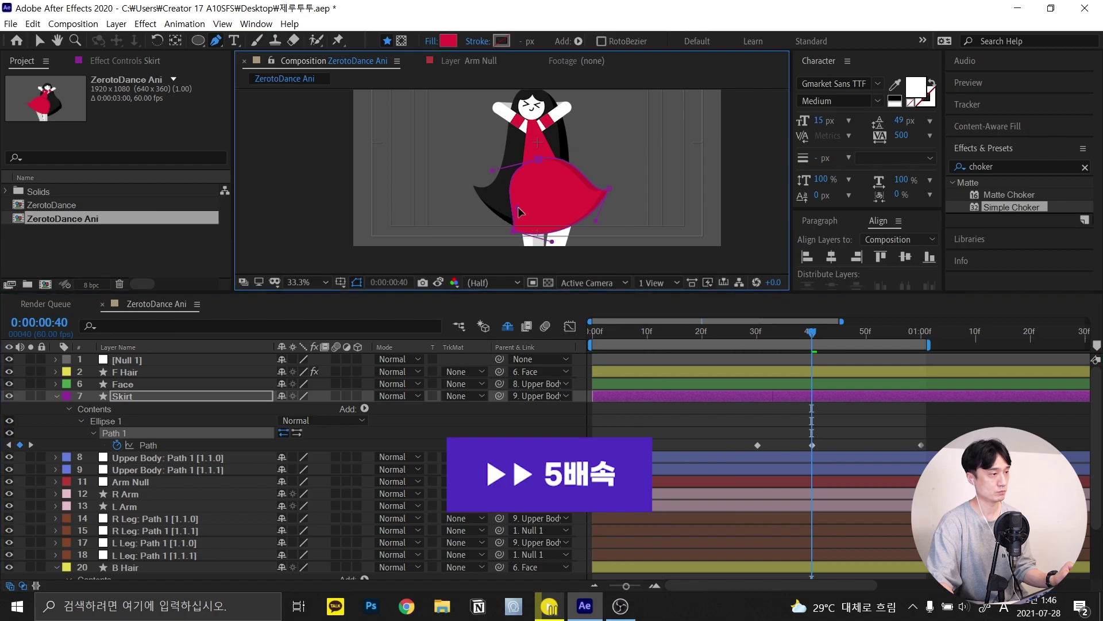
key(space)
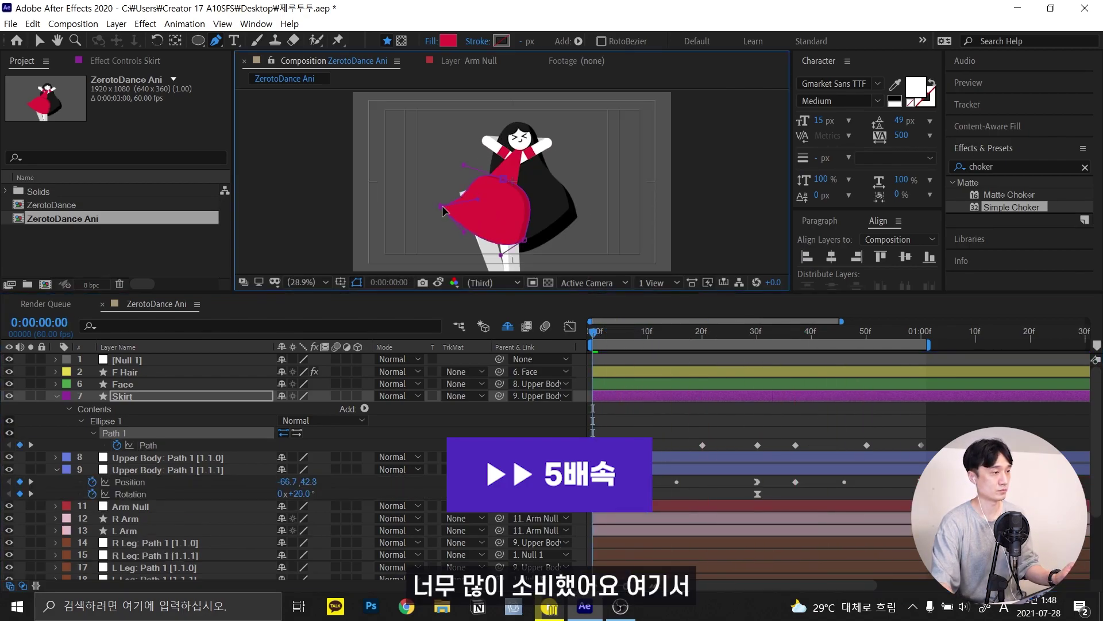
click(507, 326)
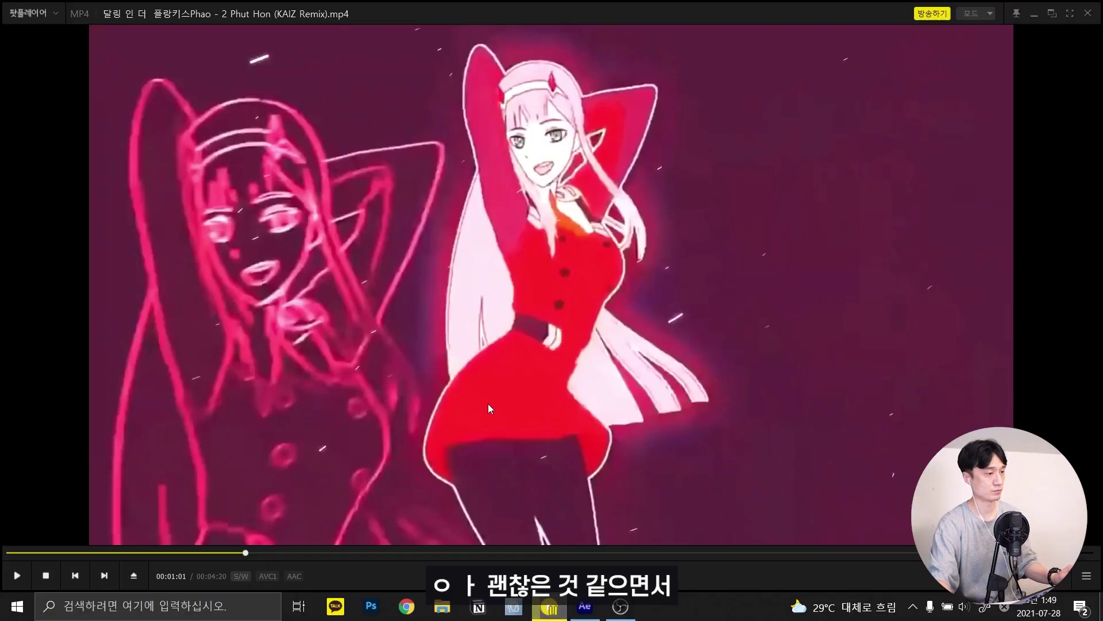
key(f)
key(f)
key(f)
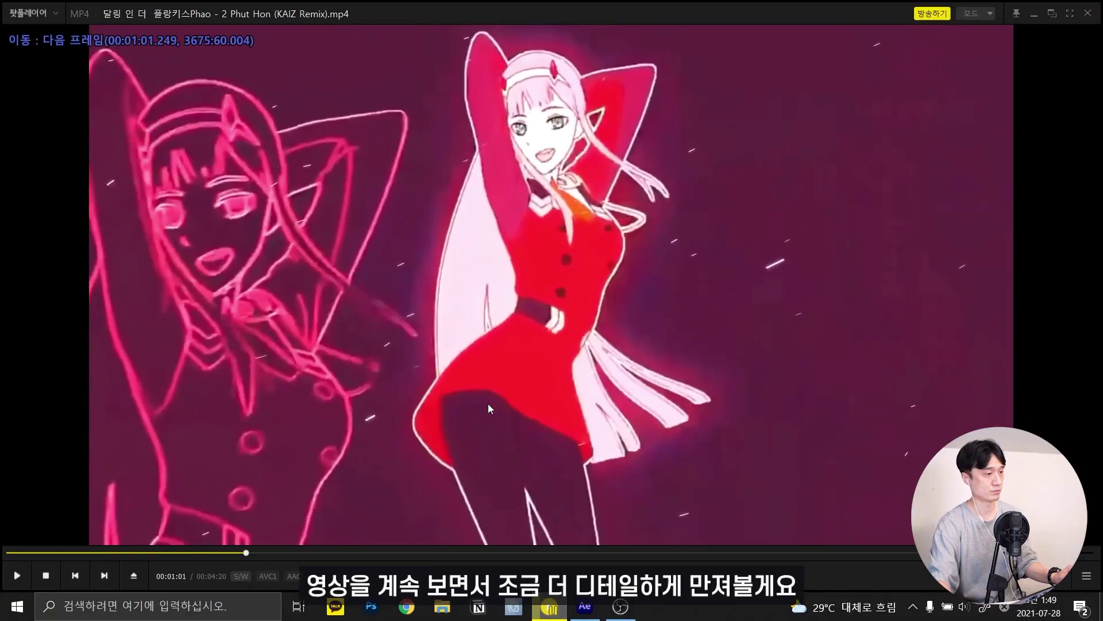
key(f)
key(f)
key(f)
key(f)
key(f)
key(f)
key(f)
key(f)
key(f)
key(f)
key(f)
key(f)
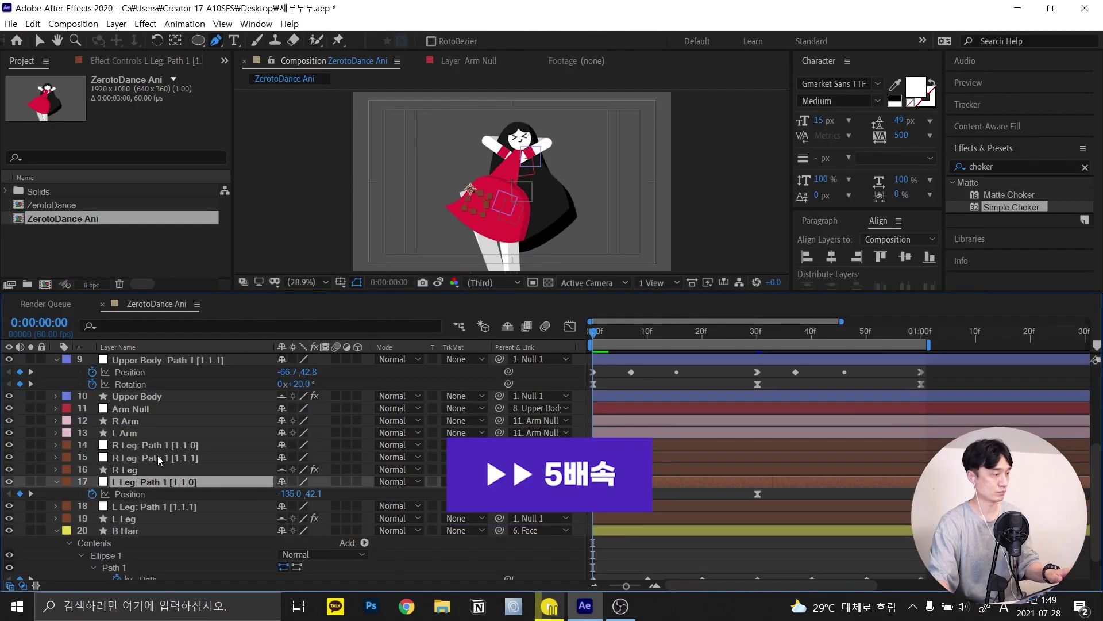
Select the Skirt layer and reveal its Path keyframes
click(157, 445)
key(p)
key(v)
click(485, 207)
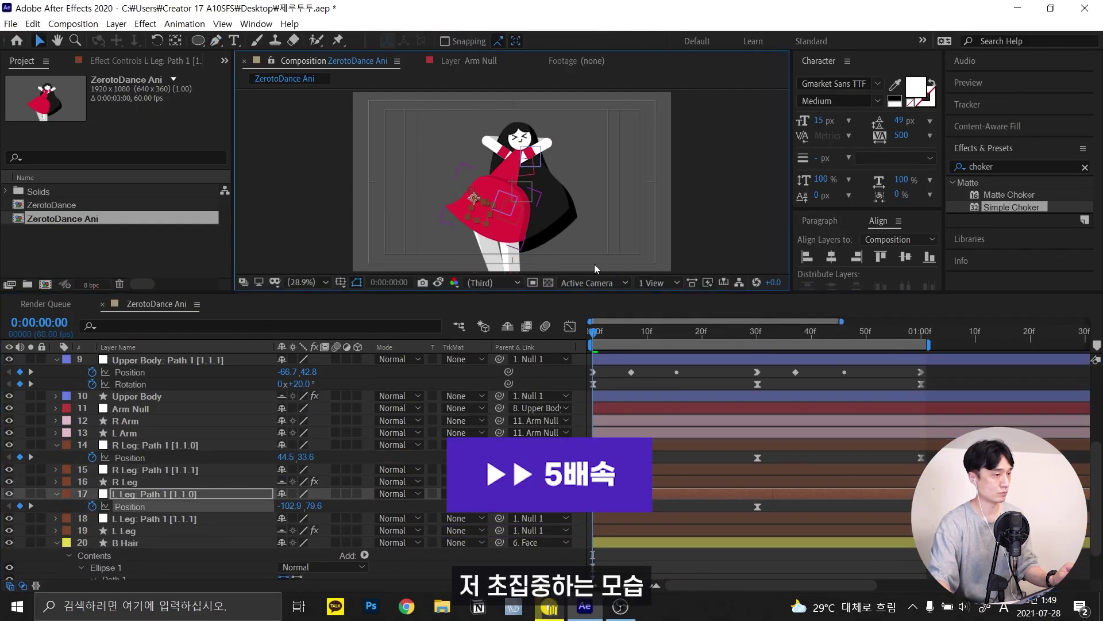
click(487, 174)
key(u)
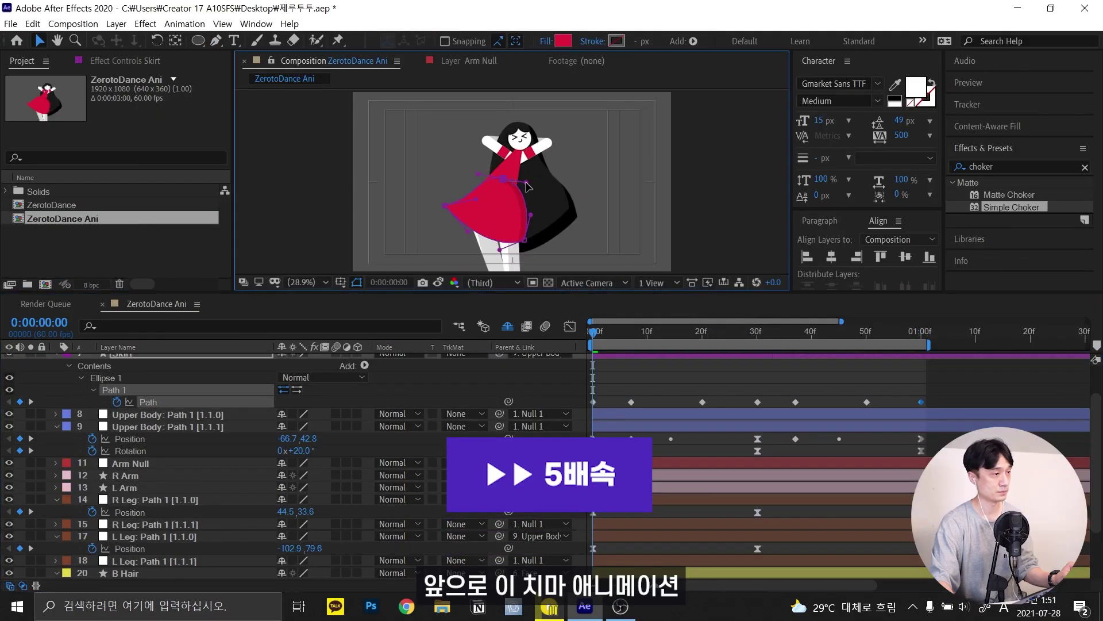
Shift the skirt's shape keyframes toward 10-frame intervals and preview the swing
drag(598, 331, 701, 331)
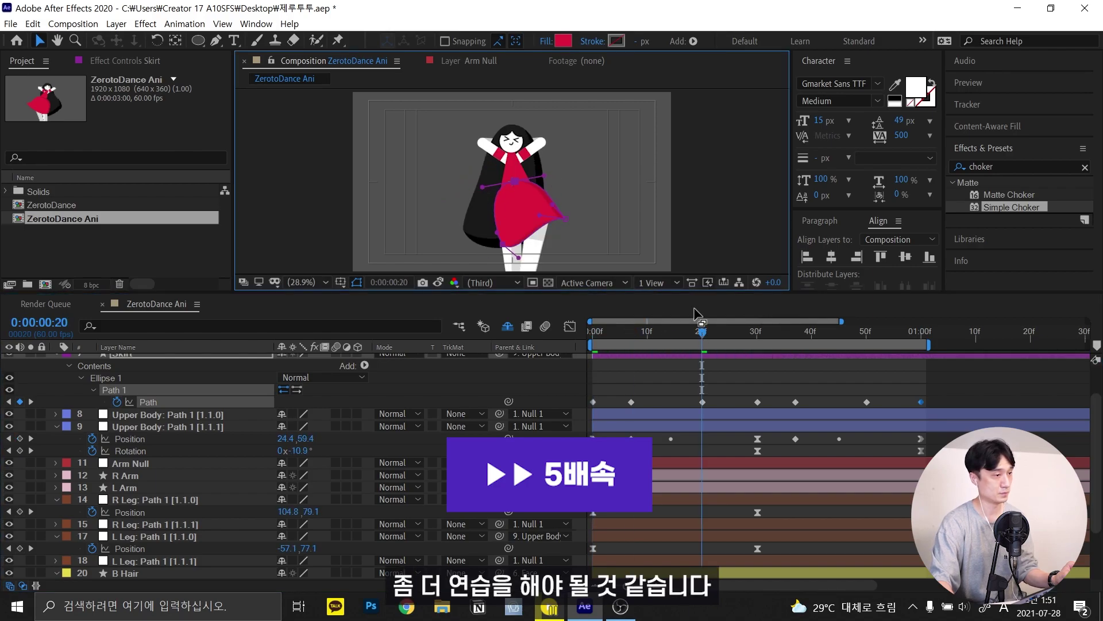
key(End)
drag(796, 402, 806, 402)
key(space)
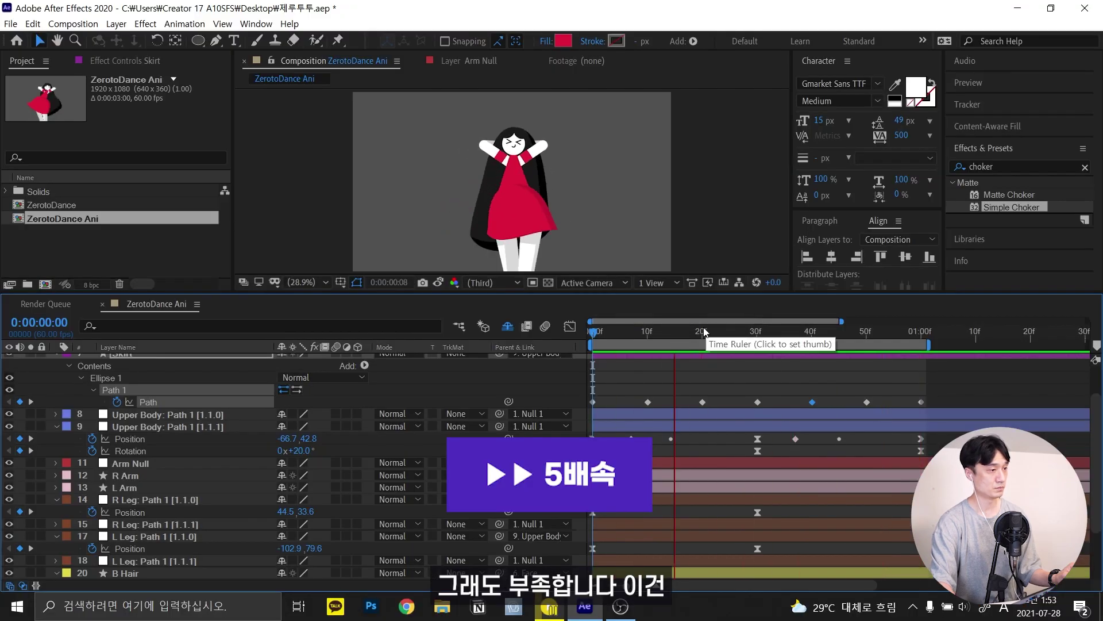
click(582, 205)
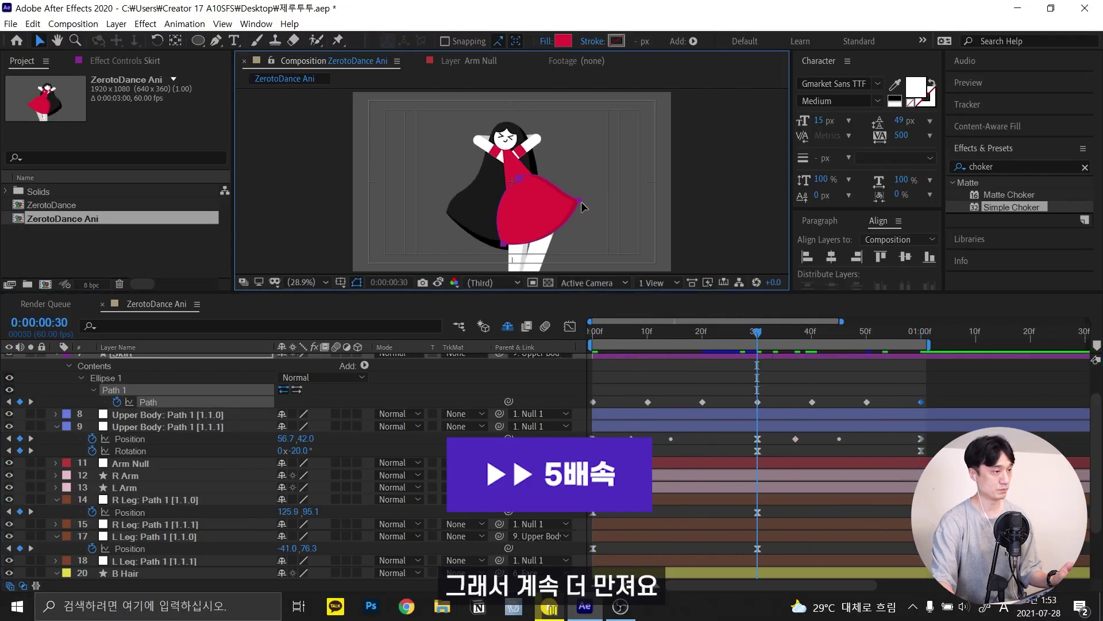
Open the upper body's Position curves in the Graph Editor
click(130, 438)
click(569, 326)
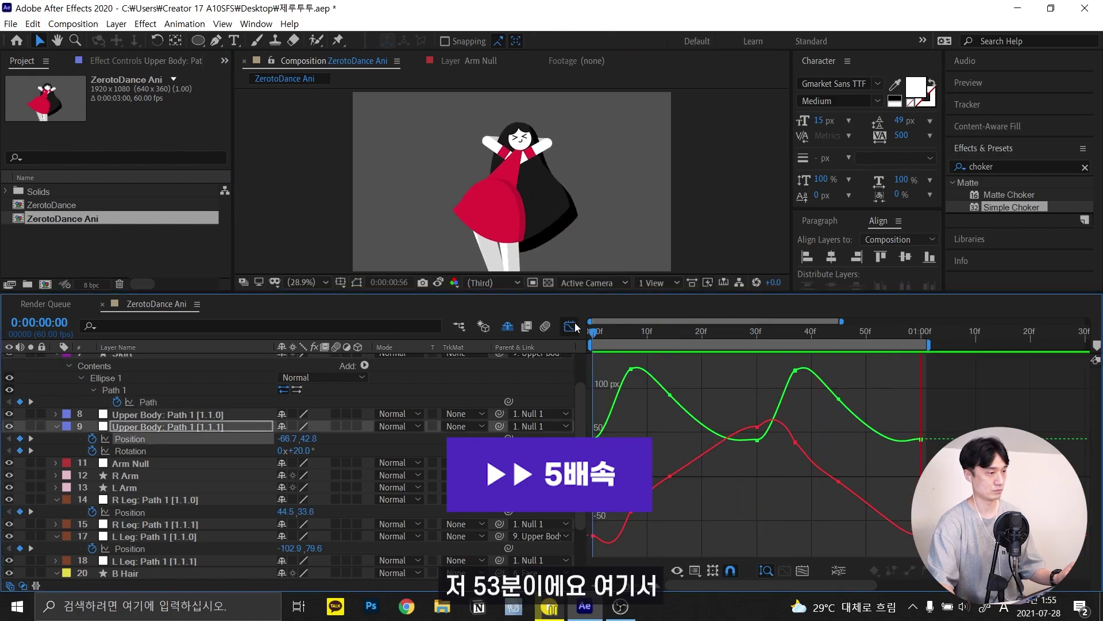
scroll(539, 405, up, 2)
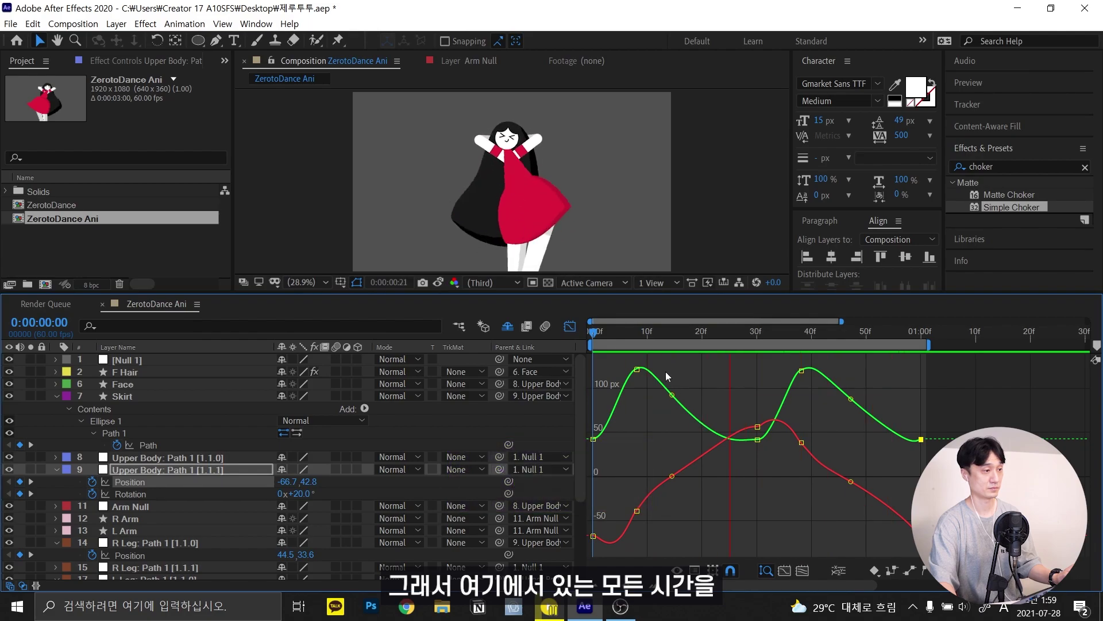
Back in the keyframe view, scrub the loop from frame 0 and ready the skirt path for reshaping later
click(570, 327)
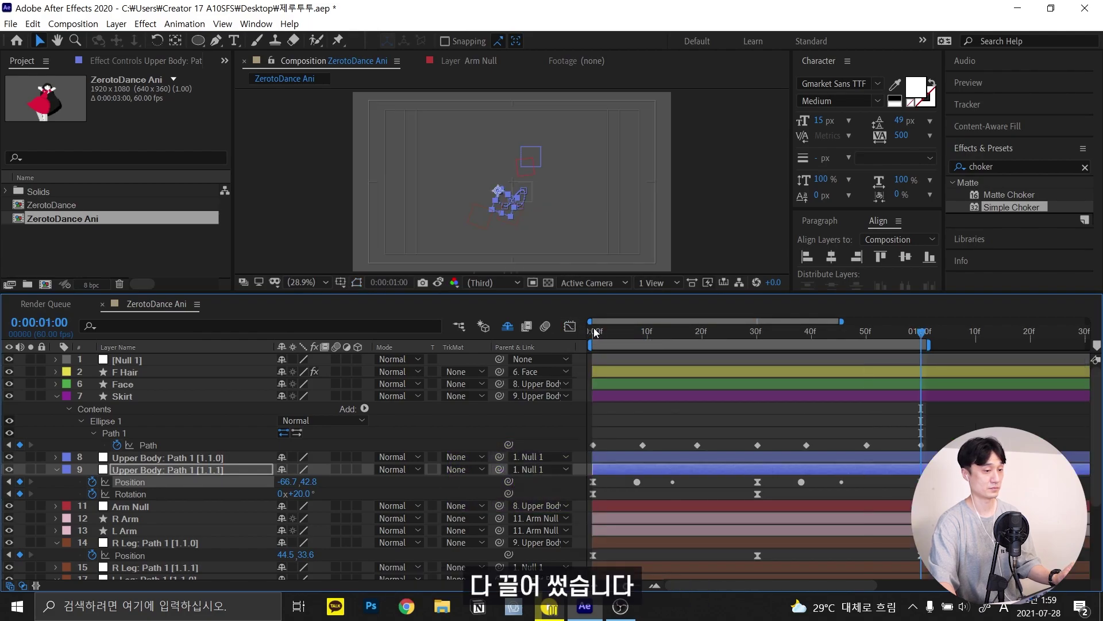
click(599, 332)
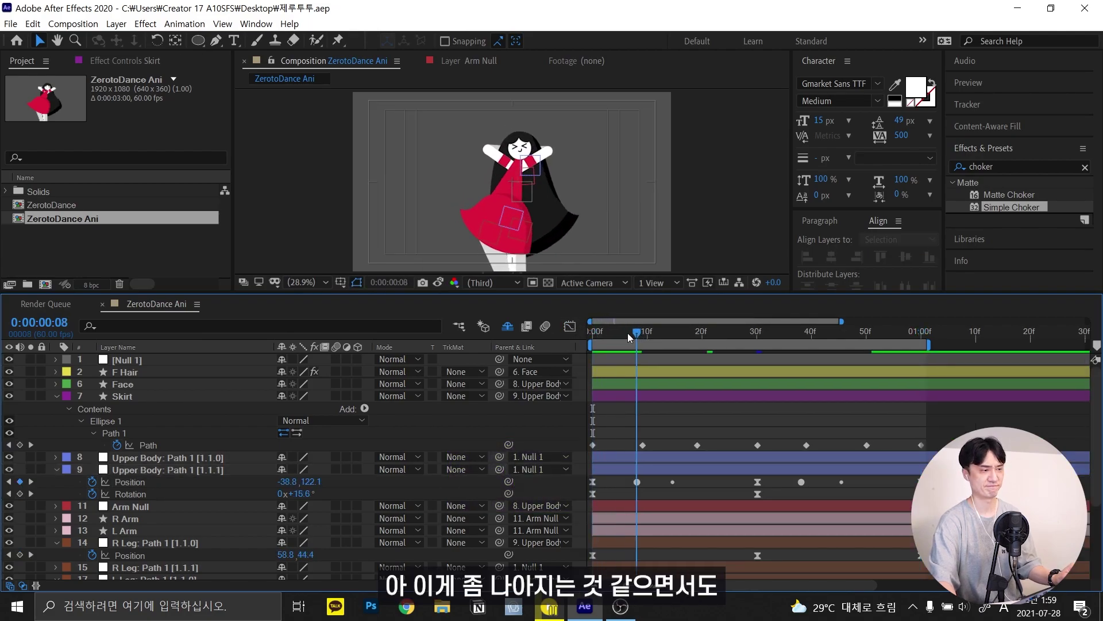
drag(631, 350, 862, 336)
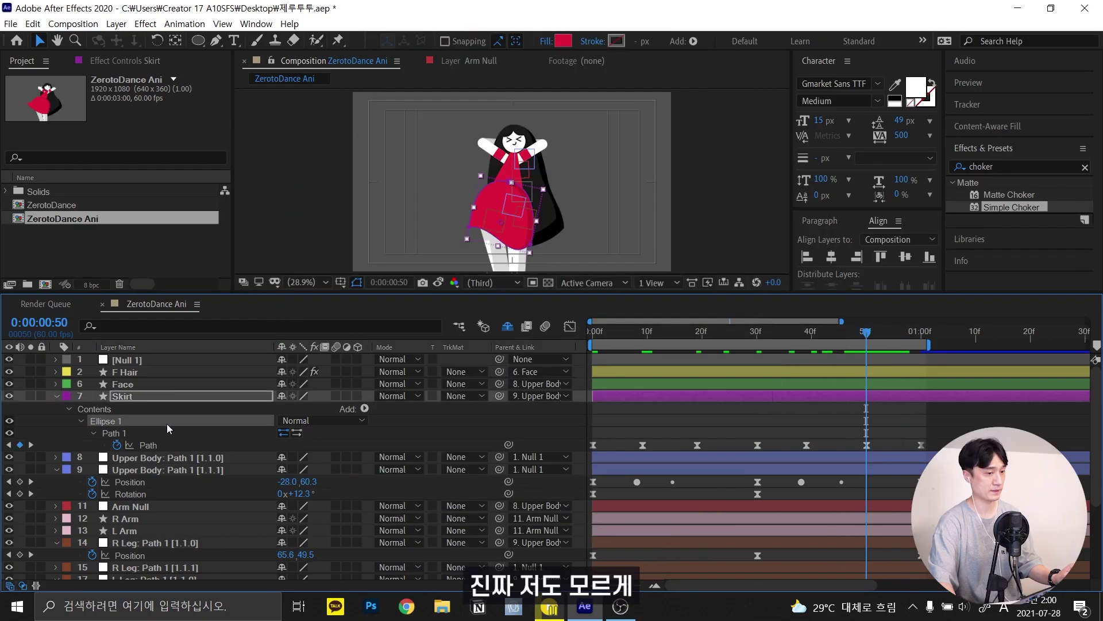
click(210, 401)
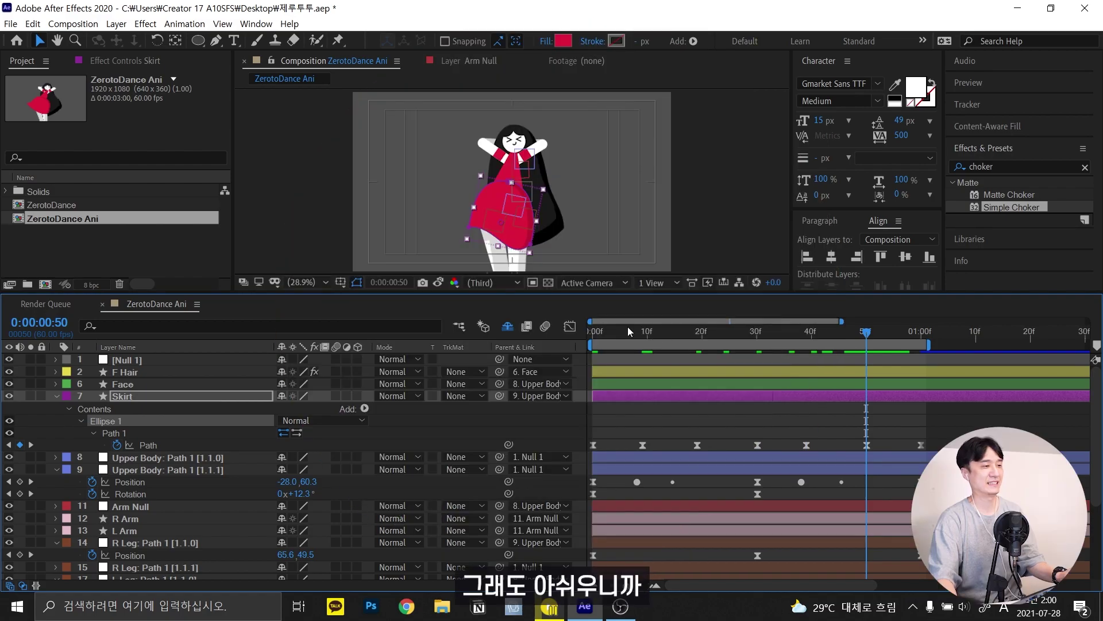
drag(631, 326, 584, 332)
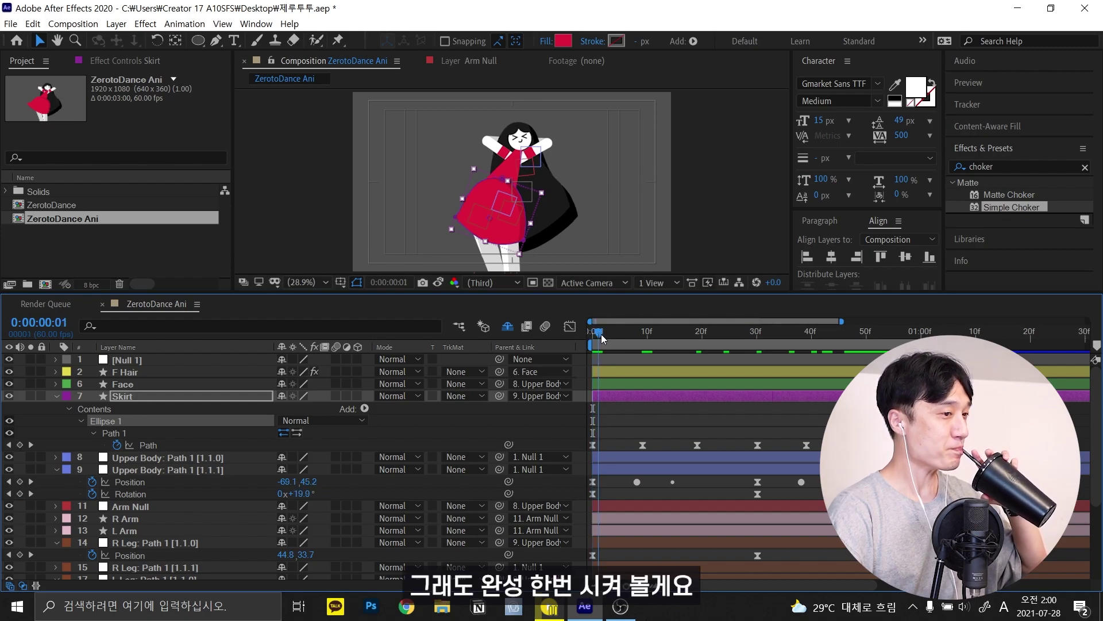
drag(602, 338, 596, 335)
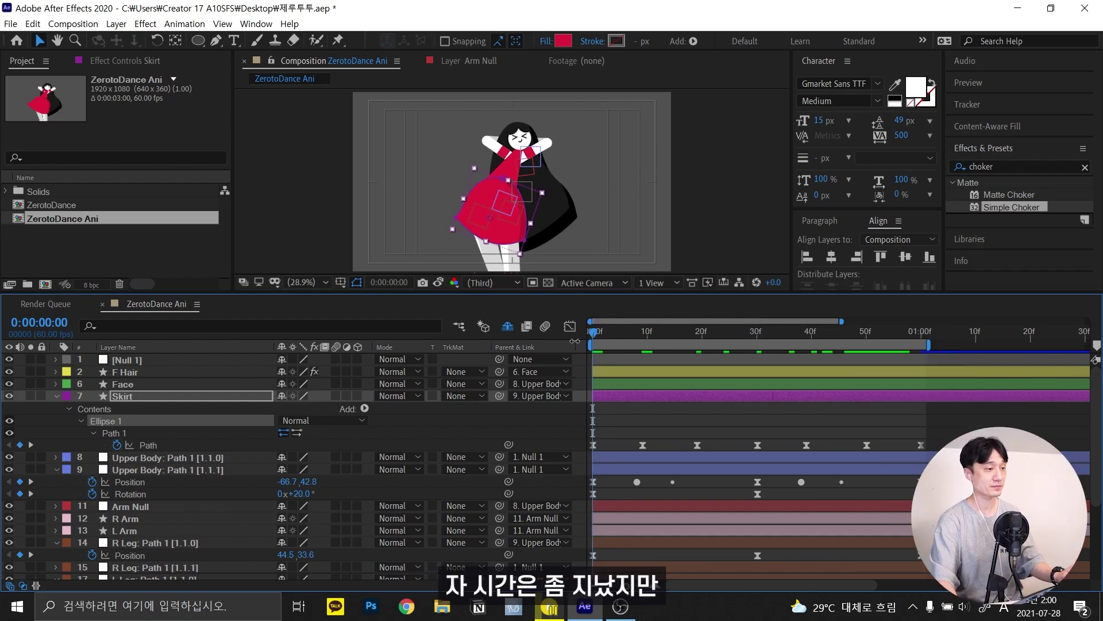
key(g)
click(740, 333)
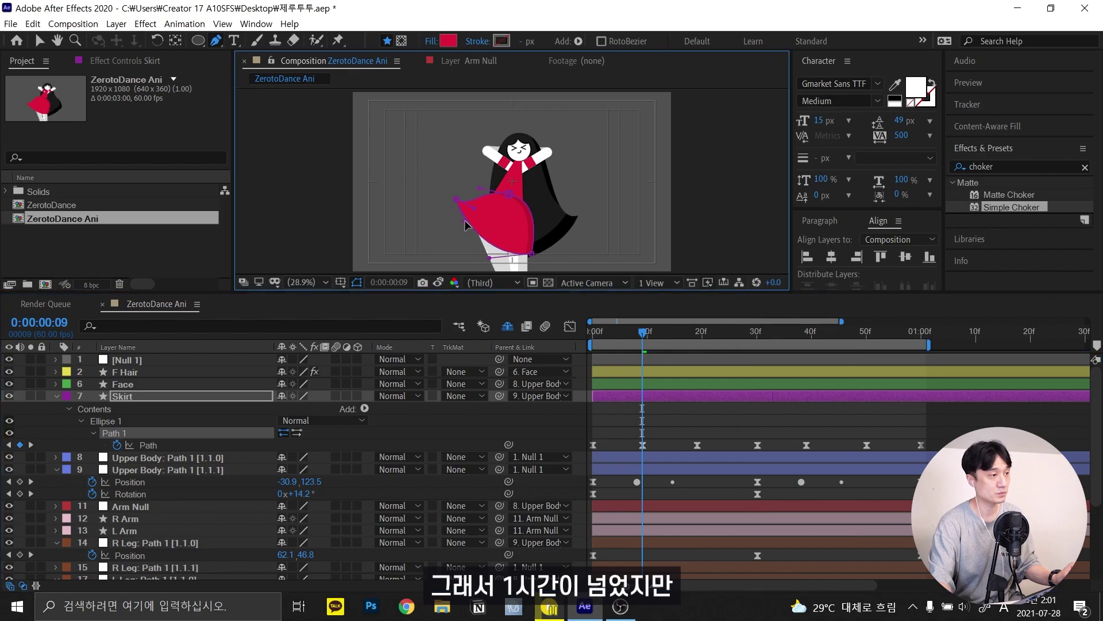